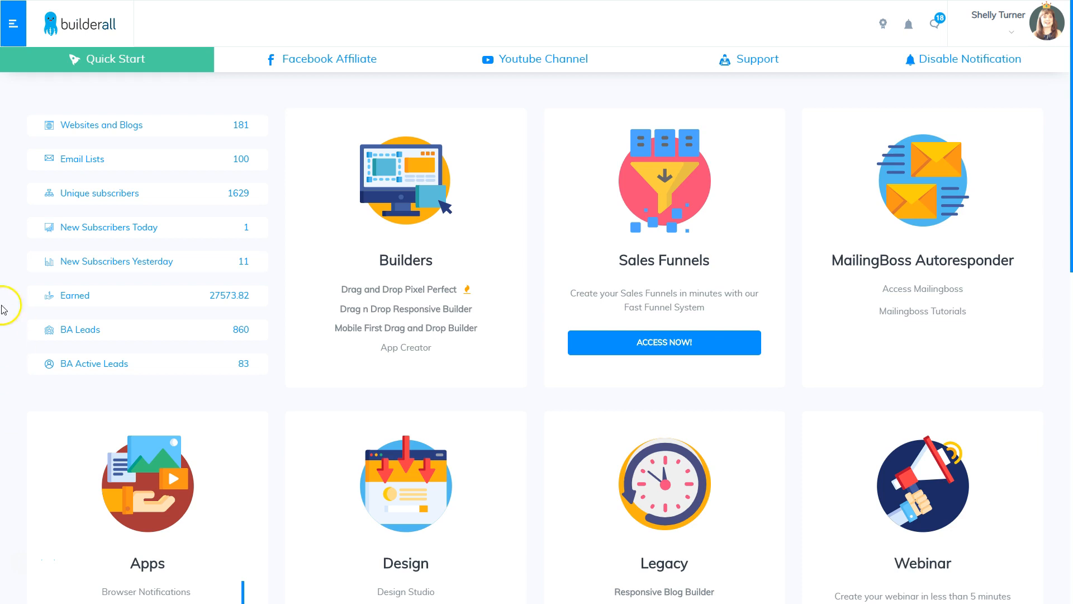
Step: Expand Builderall's sidebar navigation and scroll down its list of builders, apps and tools
{"action": "left_click", "coordinate": [10, 25]}
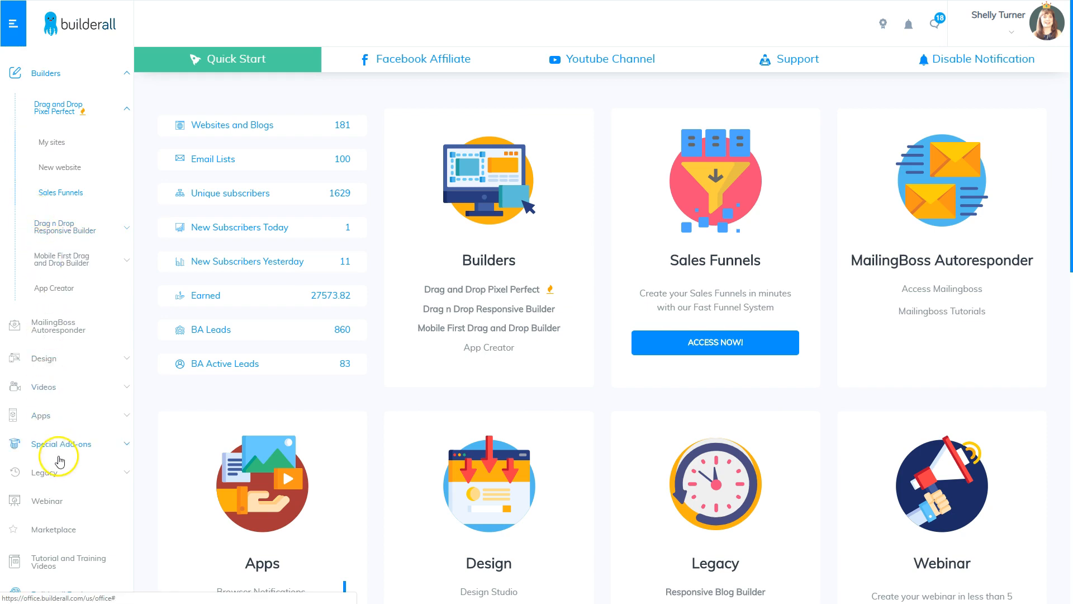
{"action": "scroll", "coordinate": [56, 453], "scroll_direction": "down", "scroll_amount": 2}
Step: In the Webinar app, create 'Test Webinar' with the description 'For testing purposes'
{"action": "left_click", "coordinate": [47, 387]}
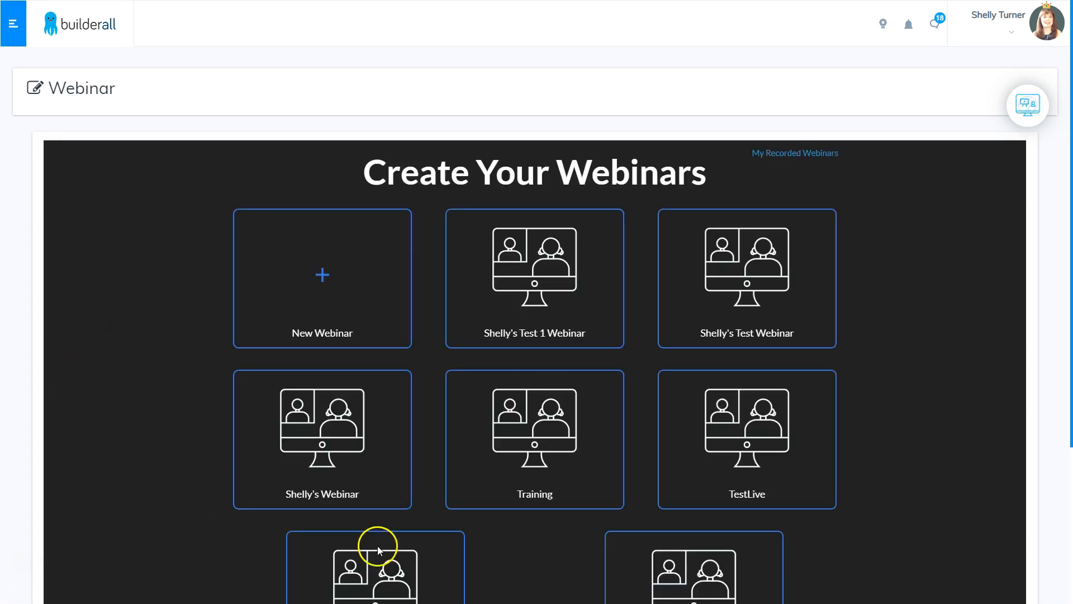
{"action": "left_click", "coordinate": [331, 281]}
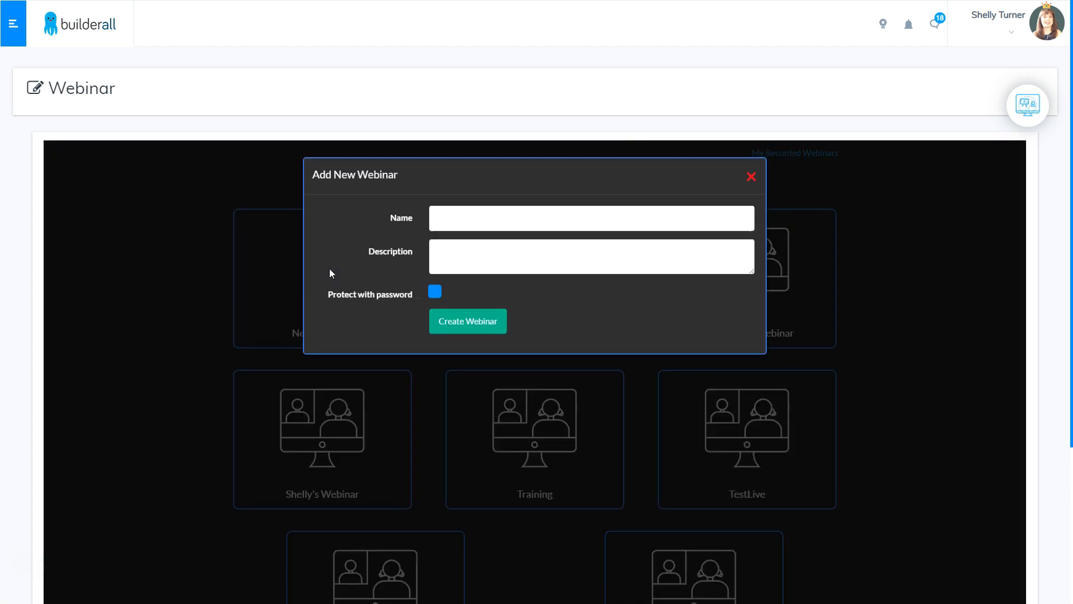
{"action": "left_click", "coordinate": [468, 224]}
{"action": "type", "text": "Test Webinar"}
{"action": "key", "text": "Tab"}
{"action": "type", "text": "For testing purposes"}
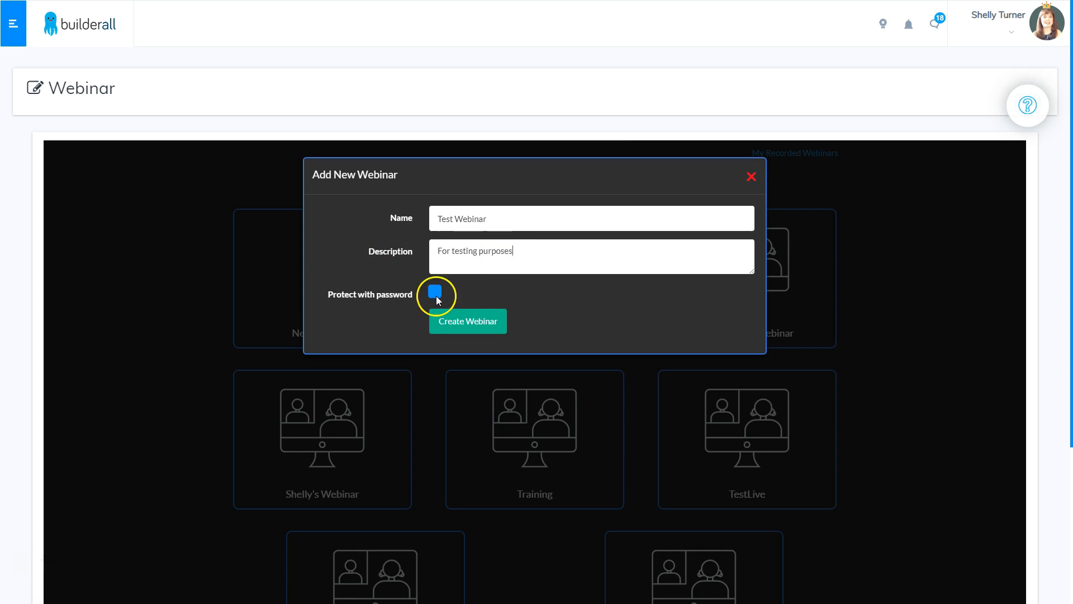
{"action": "left_click", "coordinate": [463, 323]}
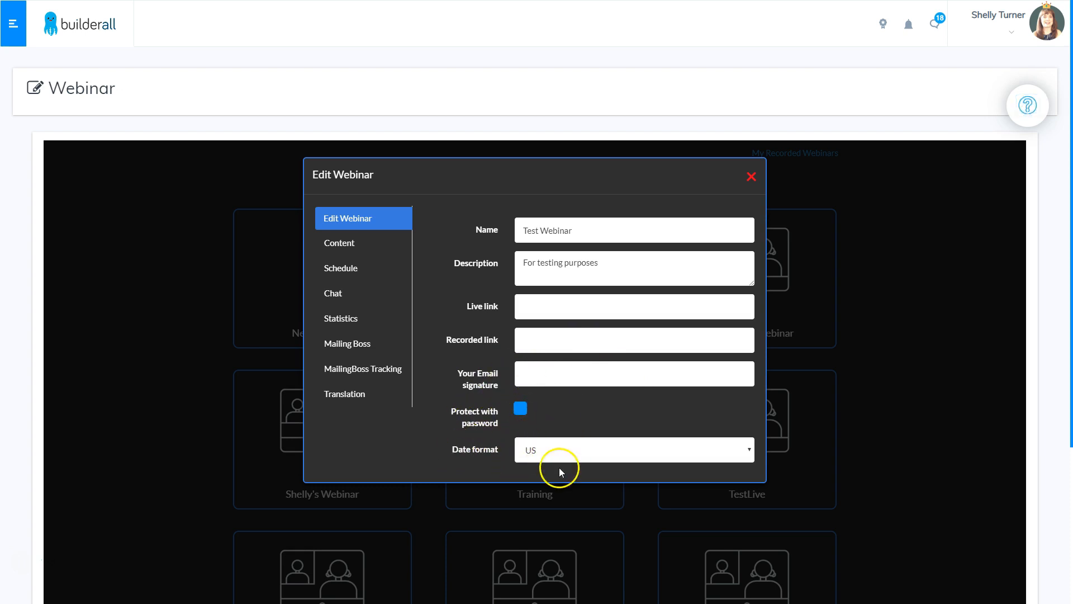
Step: Keep the content source as Live BuilderAll on the USA server, then view the Schedule settings
{"action": "left_click", "coordinate": [342, 245]}
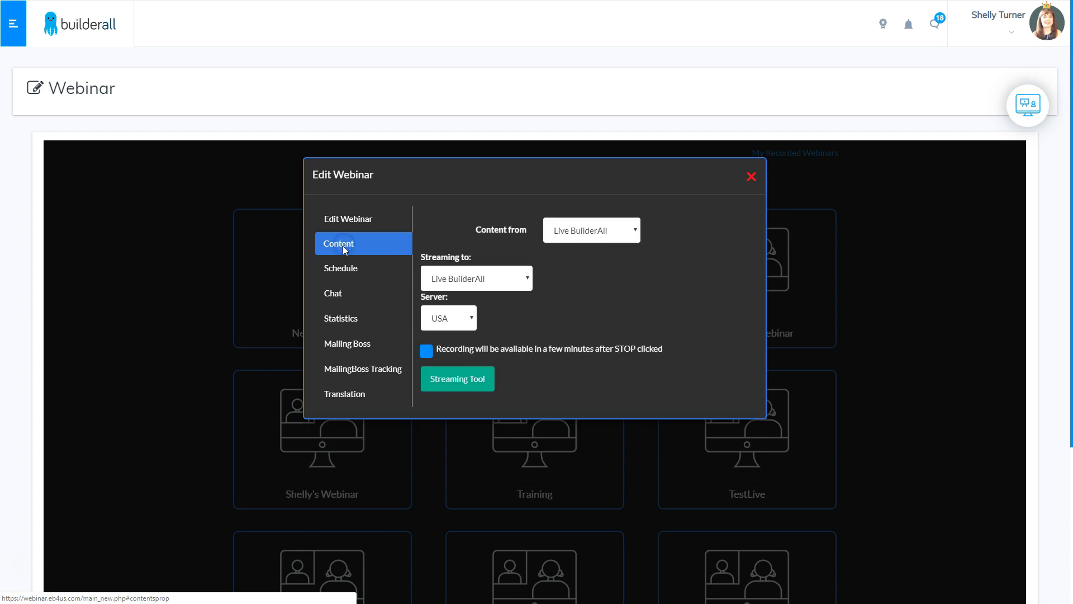
{"action": "left_click", "coordinate": [611, 231]}
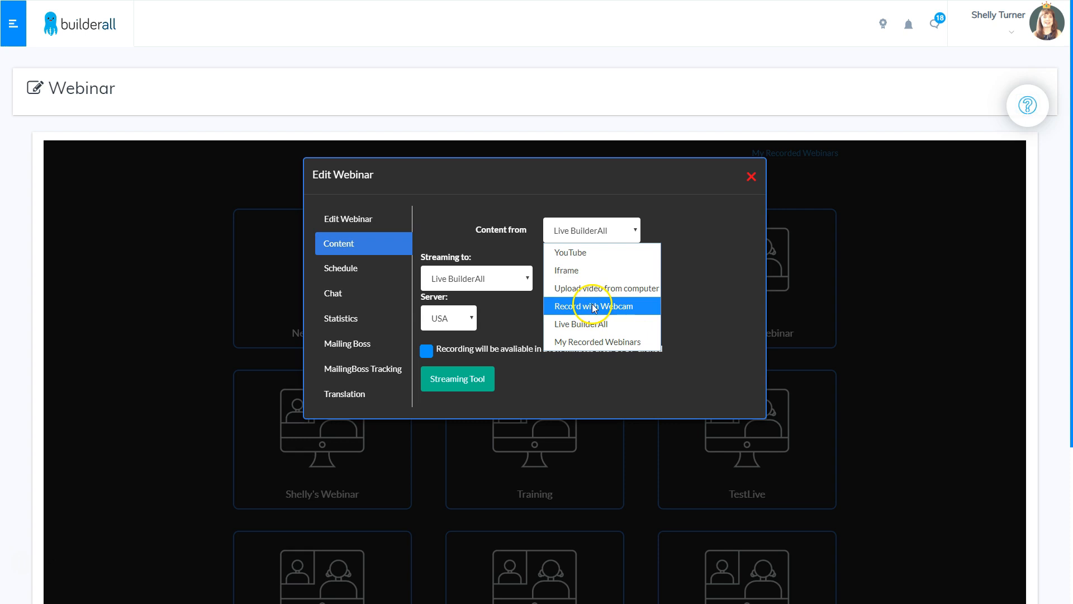
{"action": "left_click", "coordinate": [602, 346]}
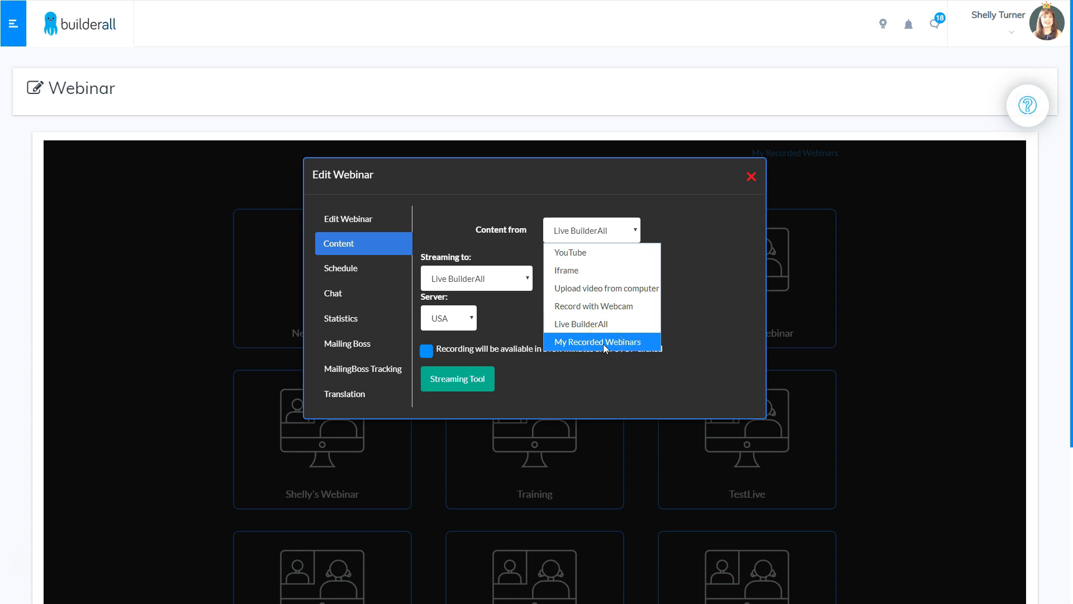
{"action": "left_click", "coordinate": [476, 282]}
{"action": "left_click", "coordinate": [476, 282]}
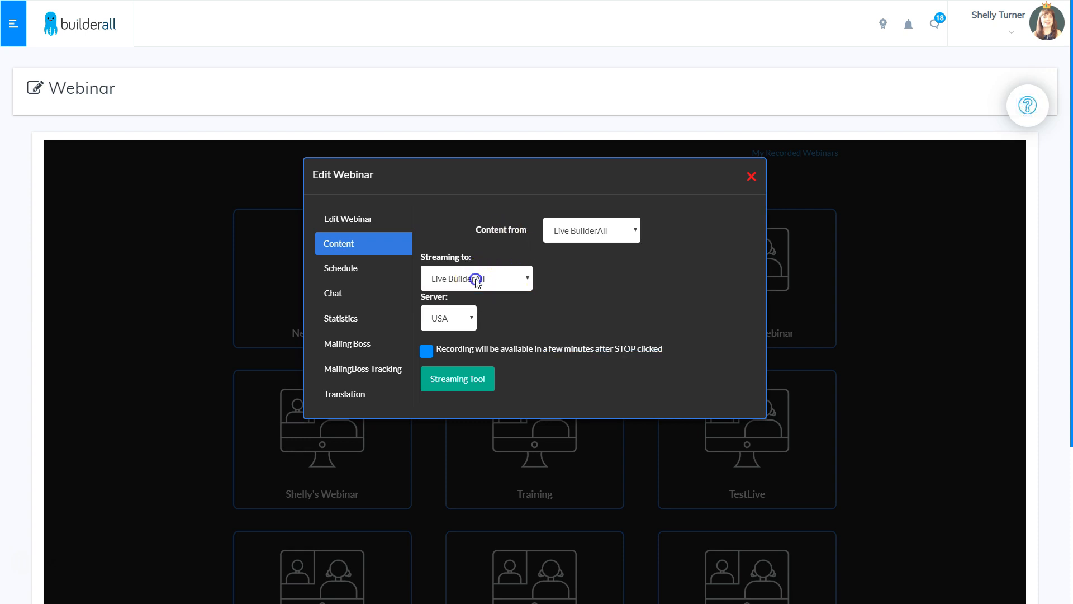
{"action": "left_click", "coordinate": [446, 321]}
{"action": "left_click", "coordinate": [442, 360]}
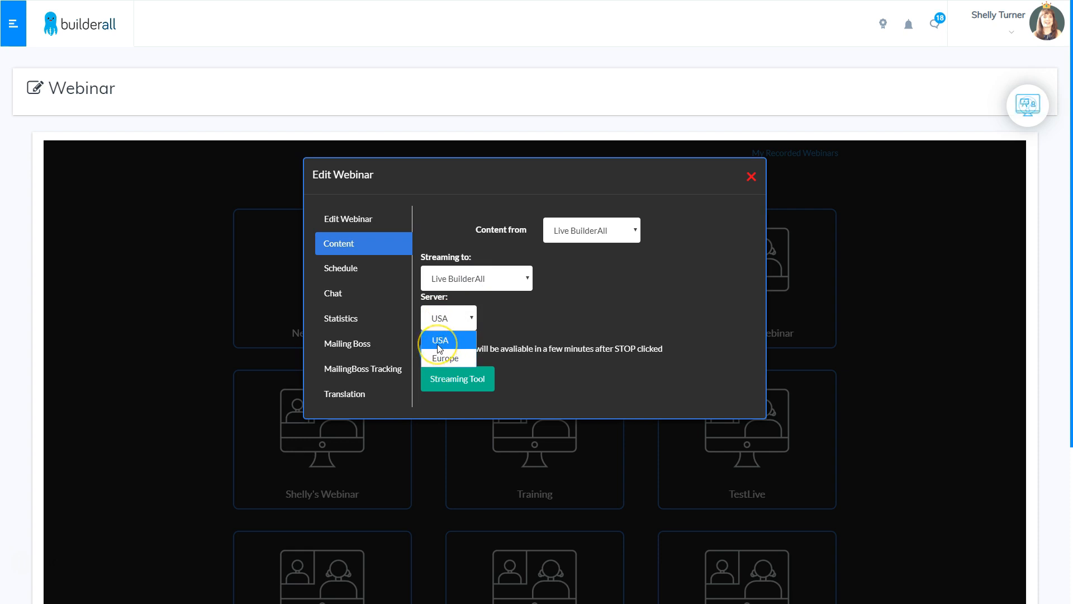
{"action": "left_click", "coordinate": [503, 313]}
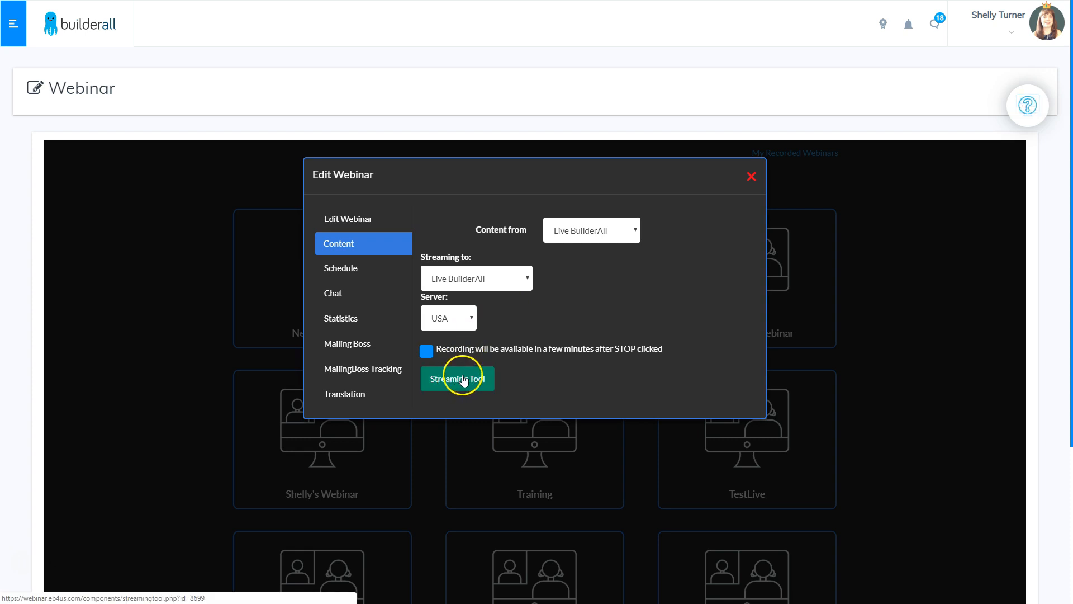
{"action": "left_click", "coordinate": [340, 270]}
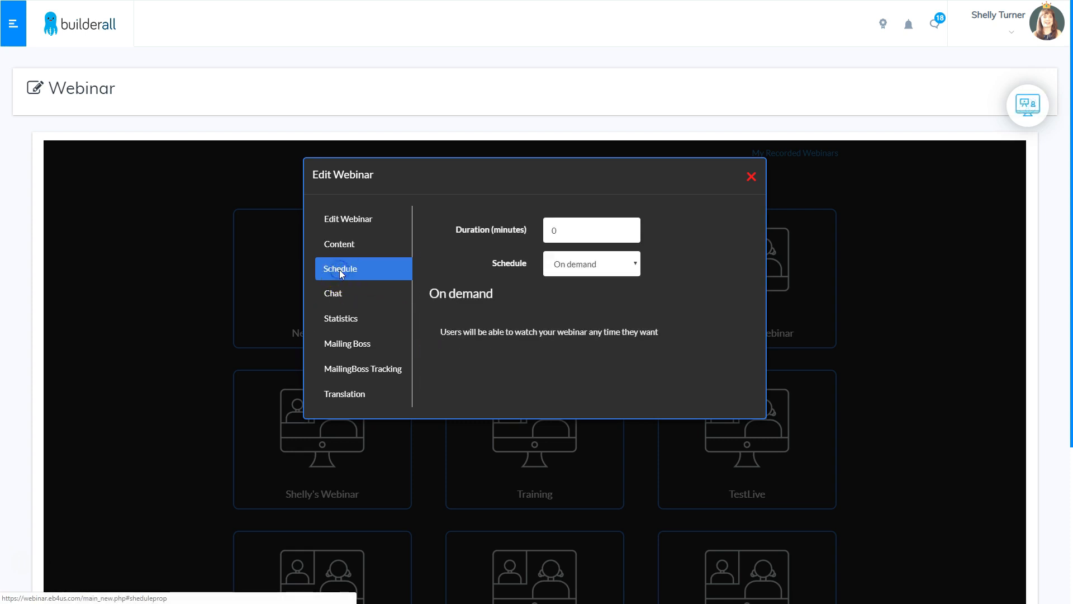
Step: Look through the Chat, Statistics, Mailing Boss, MailingBoss Tracking and Translation settings of Test Webinar
{"action": "left_click", "coordinate": [333, 296]}
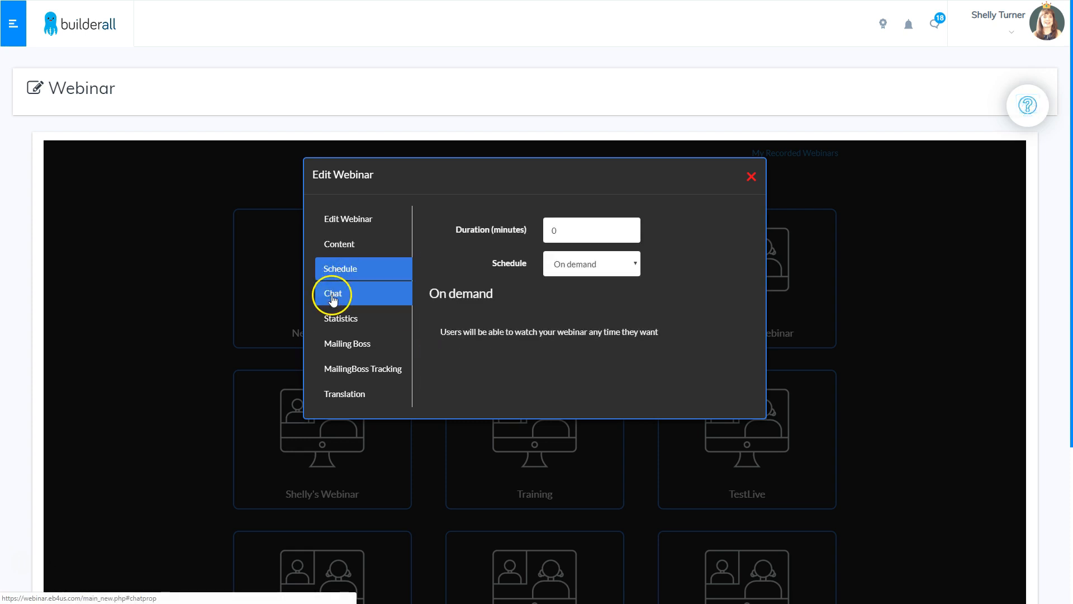
{"action": "left_click", "coordinate": [333, 322]}
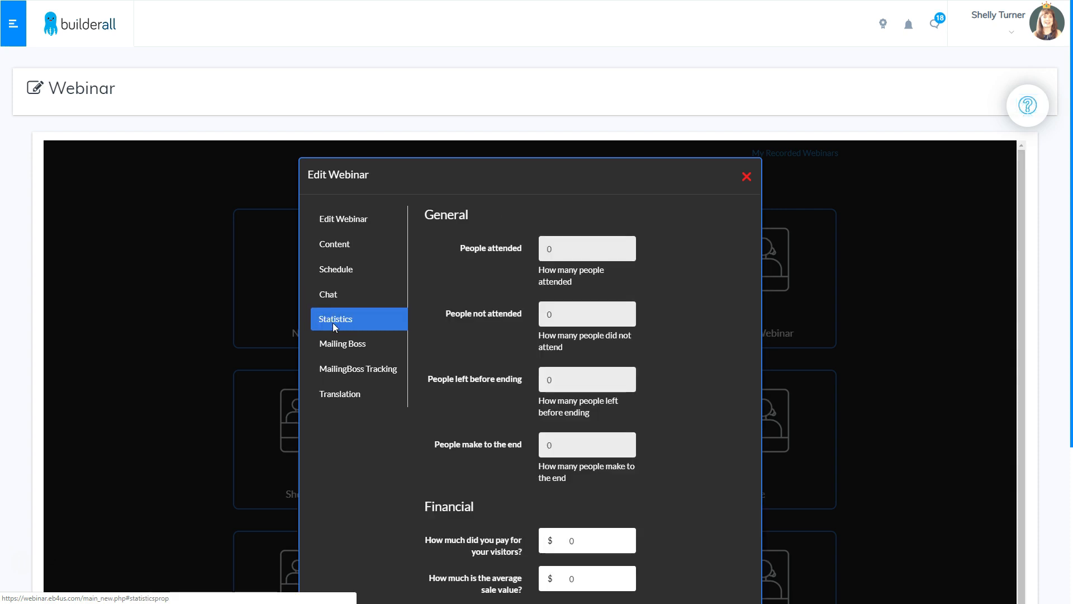
{"action": "left_click", "coordinate": [334, 347]}
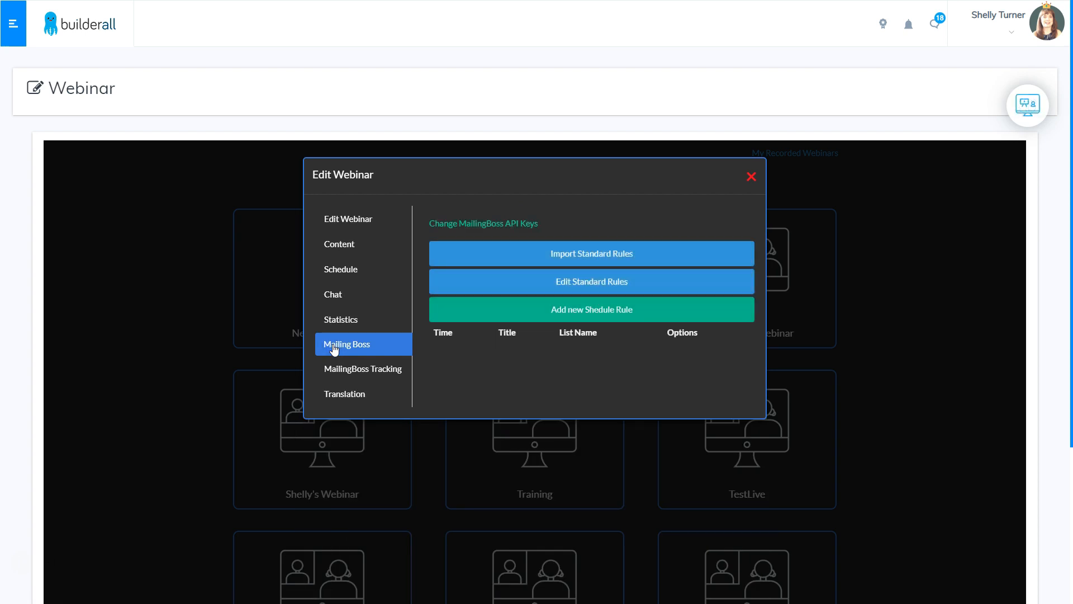
{"action": "left_click", "coordinate": [336, 366]}
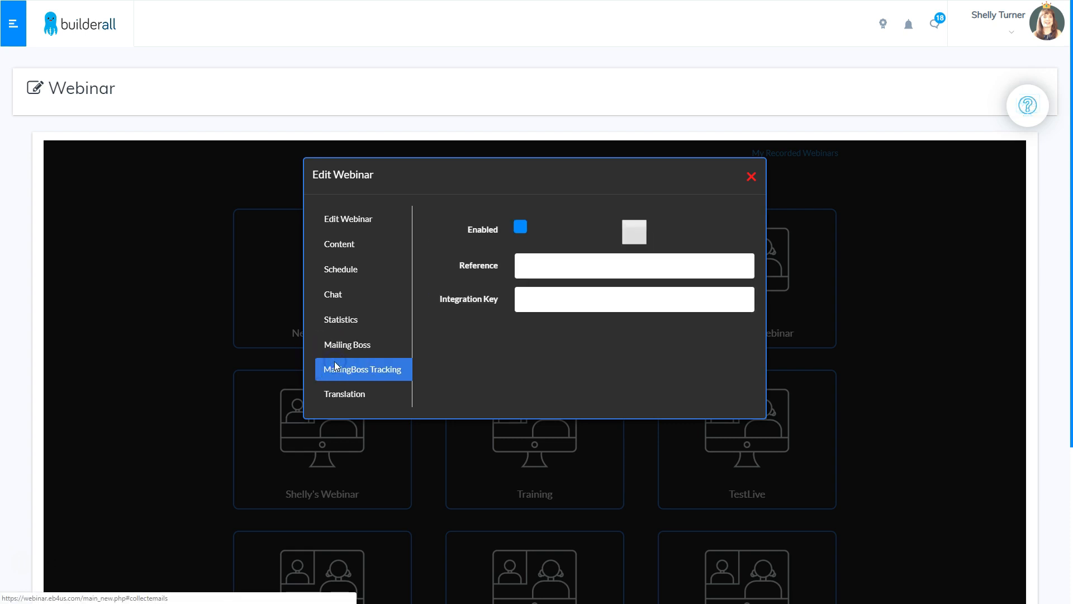
{"action": "left_click", "coordinate": [336, 392]}
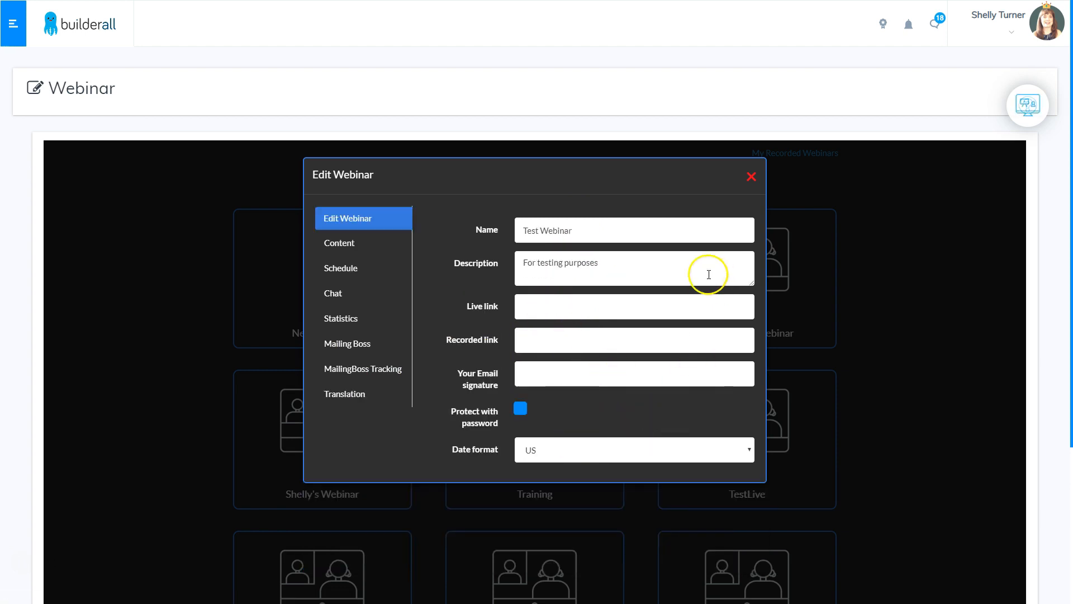
Step: Close and reopen Test Webinar's settings, then display its embed ID and secret
{"action": "left_click", "coordinate": [751, 176]}
{"action": "scroll", "coordinate": [705, 386], "scroll_direction": "down", "scroll_amount": 4}
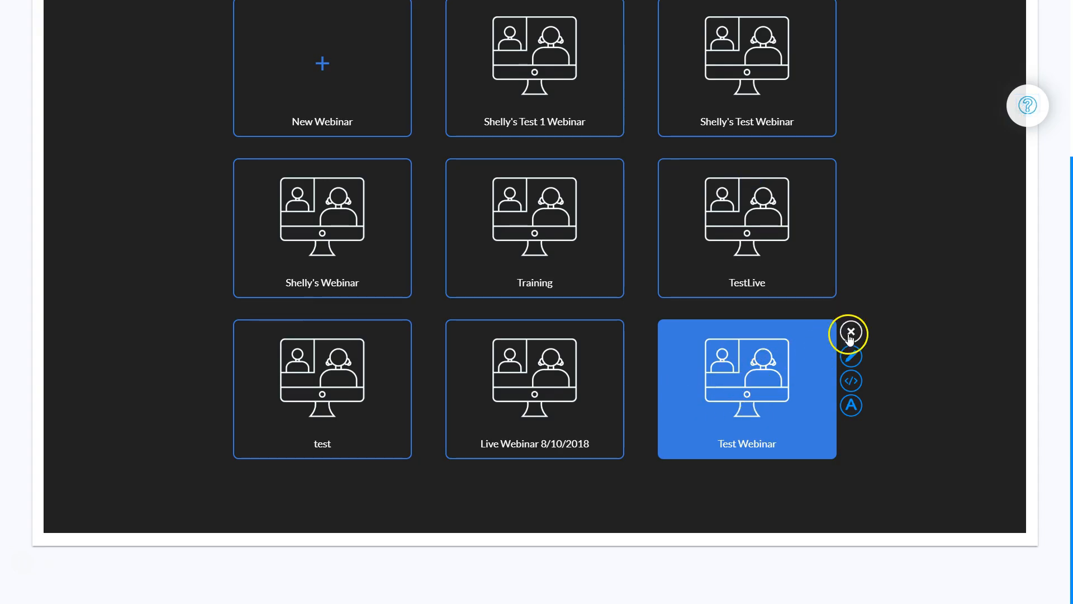
{"action": "left_click", "coordinate": [851, 357]}
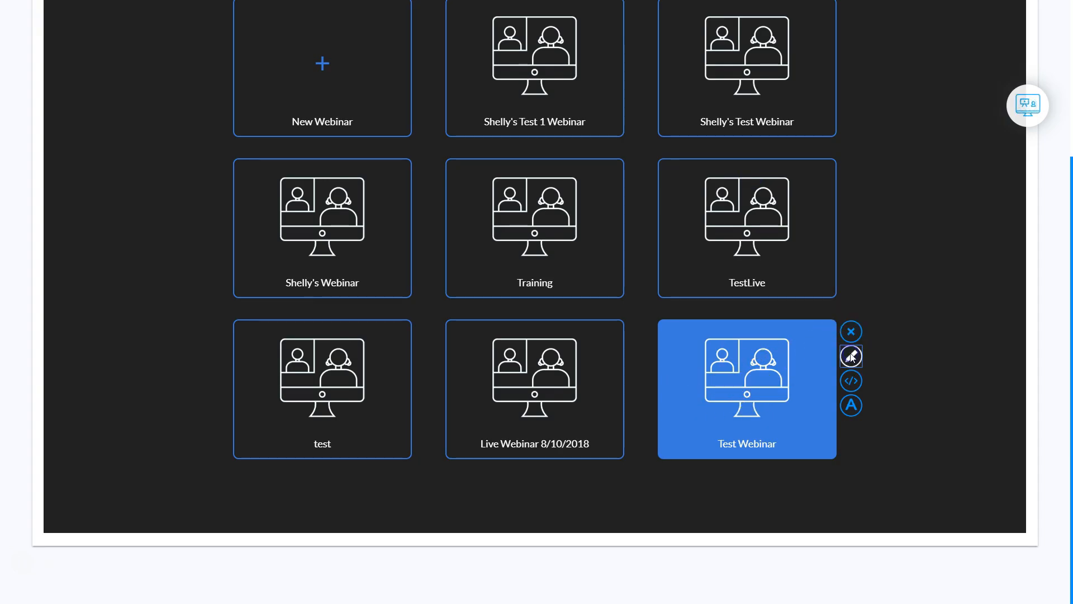
{"action": "scroll", "coordinate": [542, 176], "scroll_direction": "up", "scroll_amount": 1}
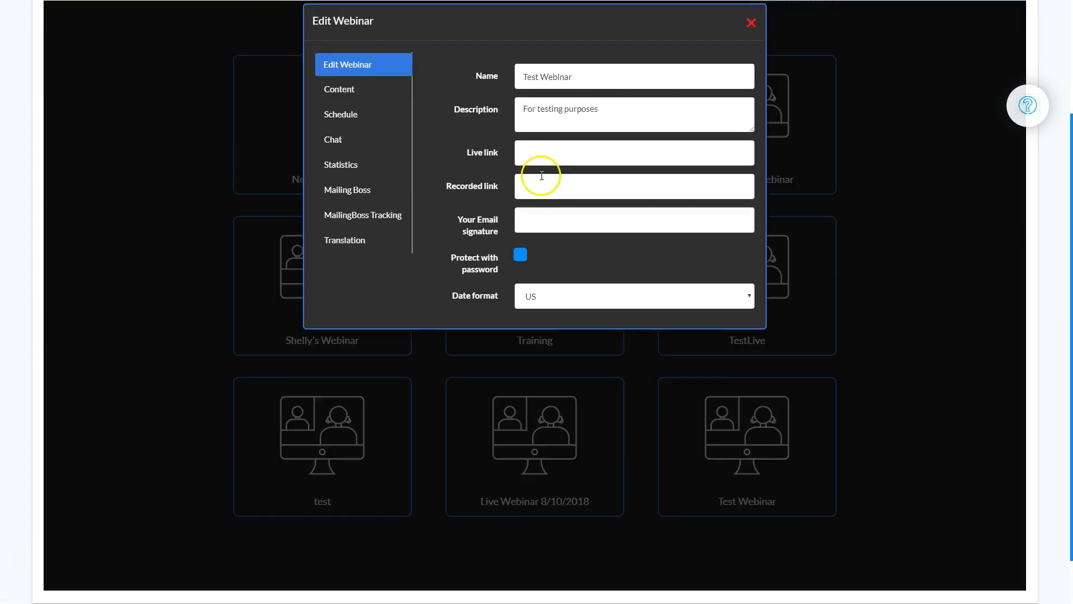
{"action": "scroll", "coordinate": [541, 176], "scroll_direction": "up", "scroll_amount": 1}
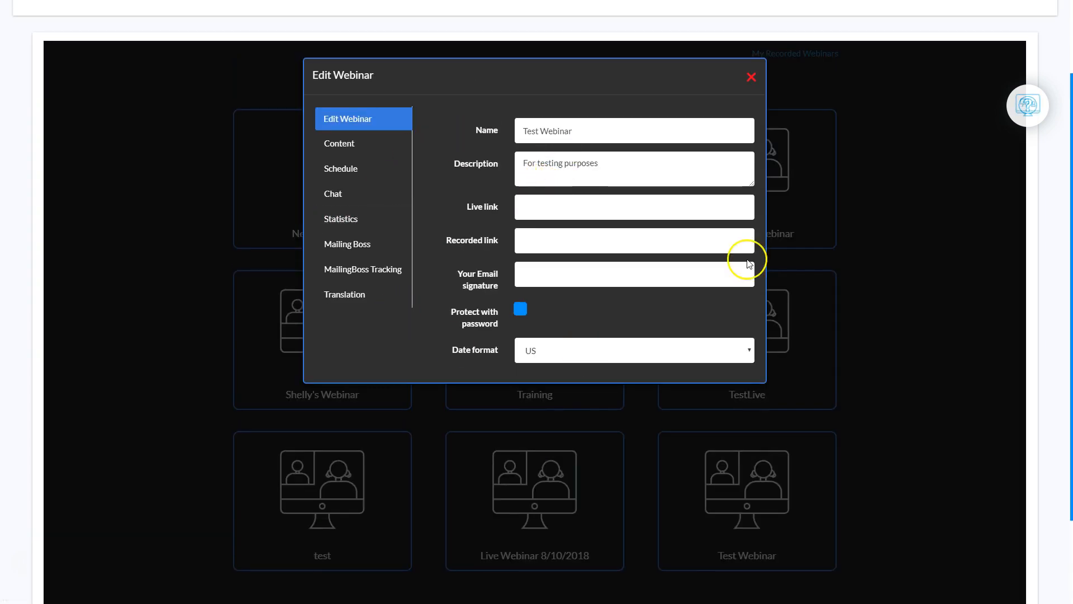
{"action": "left_click", "coordinate": [751, 79]}
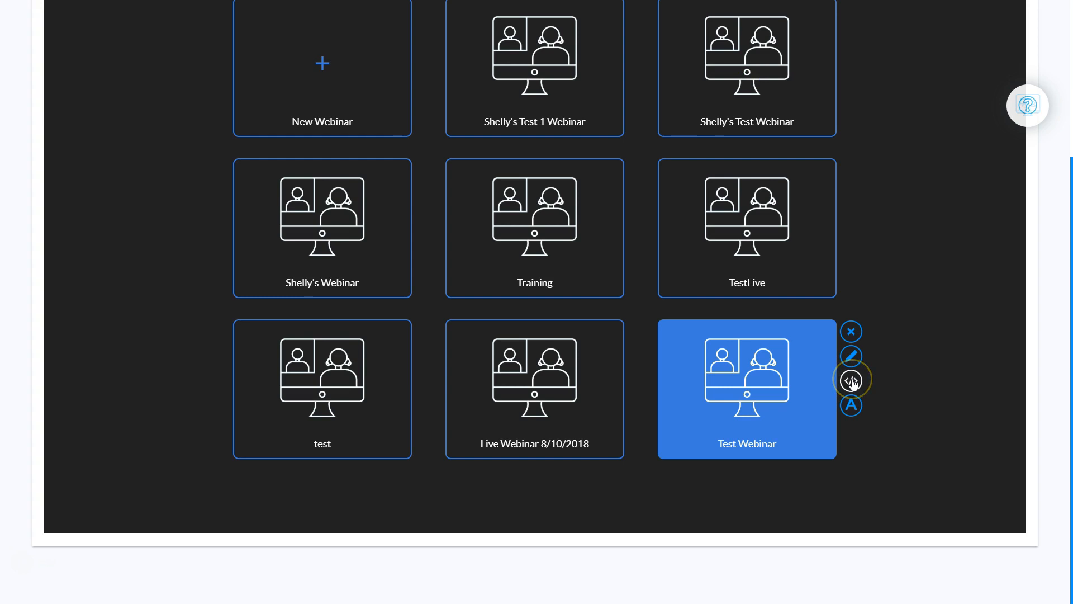
{"action": "left_click", "coordinate": [852, 382]}
{"action": "scroll", "coordinate": [682, 330], "scroll_direction": "up", "scroll_amount": 4}
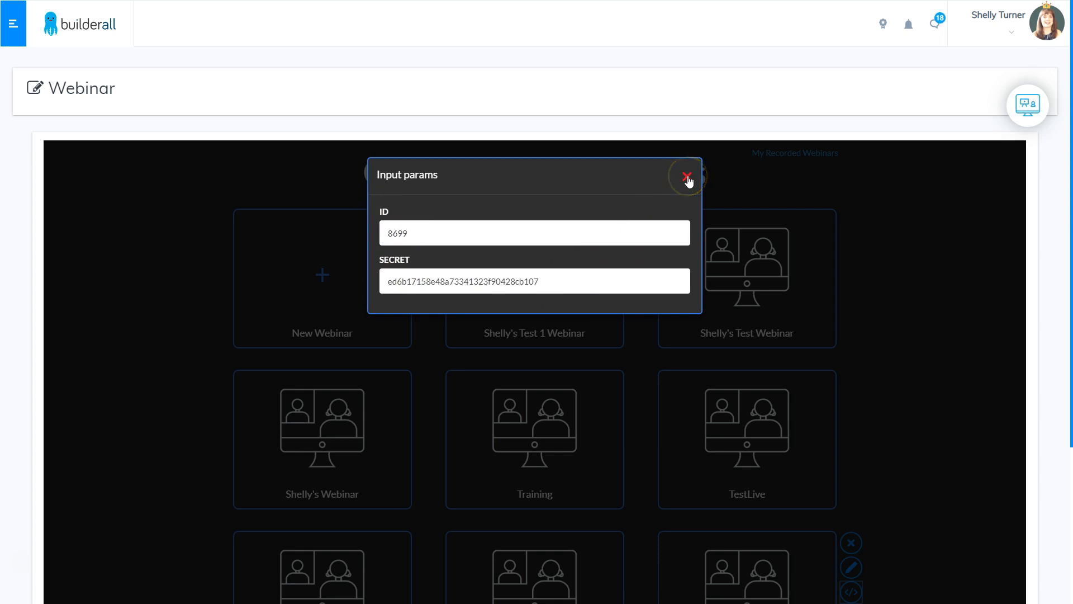
Step: Close the embed parameters, enter the webinar Administration room and scroll through it
{"action": "left_click", "coordinate": [590, 382]}
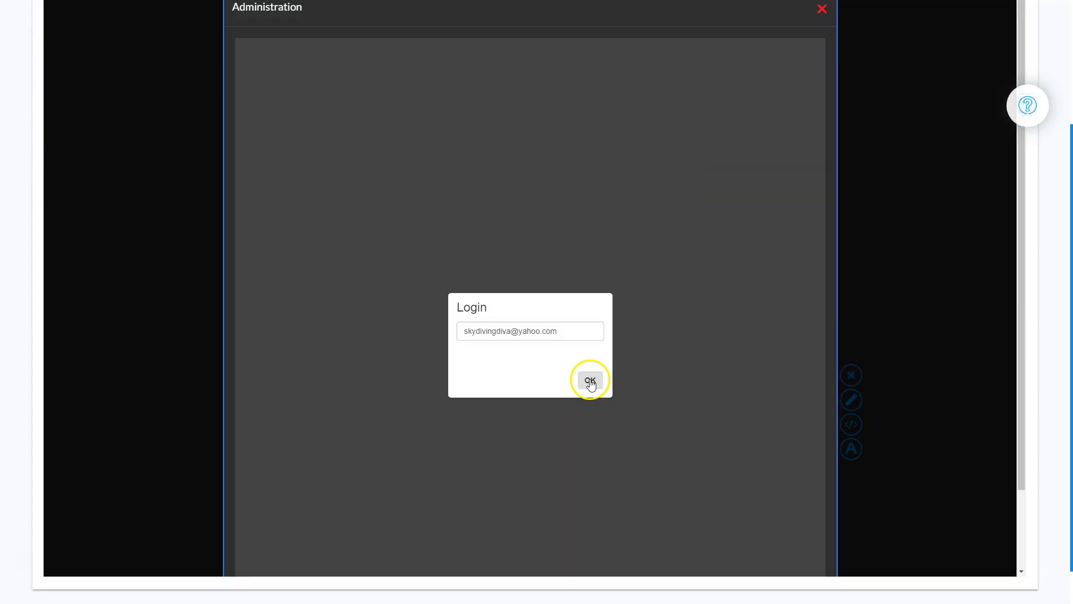
{"action": "left_click", "coordinate": [588, 382]}
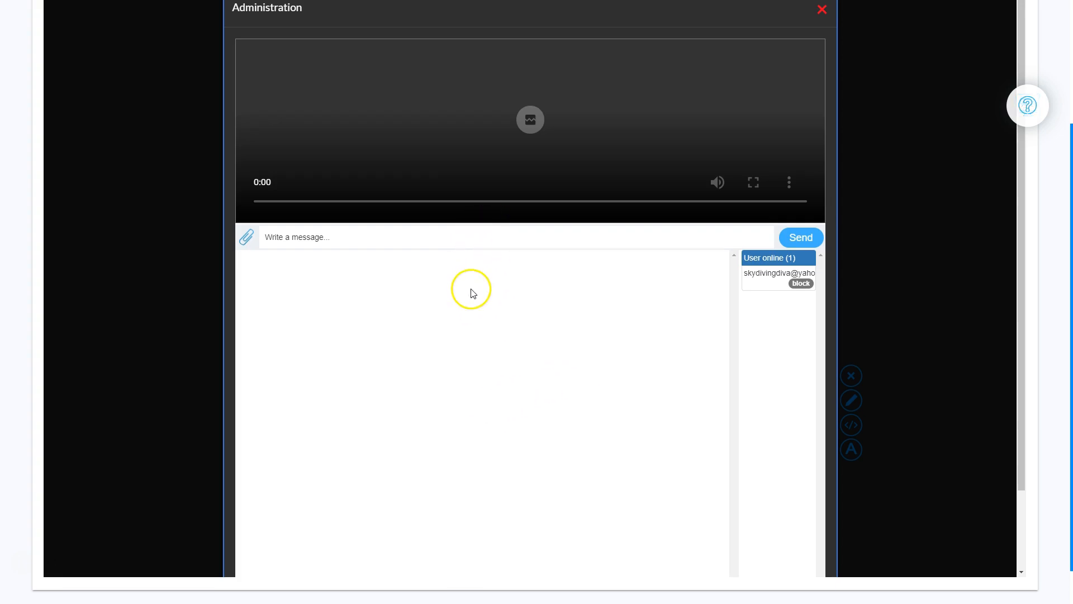
{"action": "scroll", "coordinate": [463, 286], "scroll_direction": "up", "scroll_amount": 2}
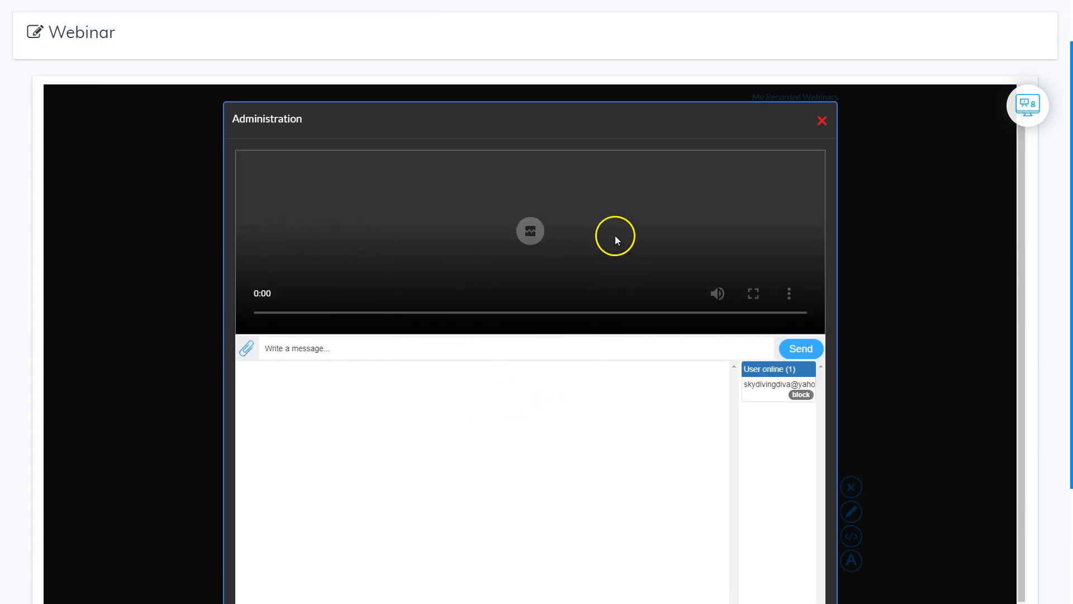
{"action": "scroll", "coordinate": [469, 369], "scroll_direction": "down", "scroll_amount": 2}
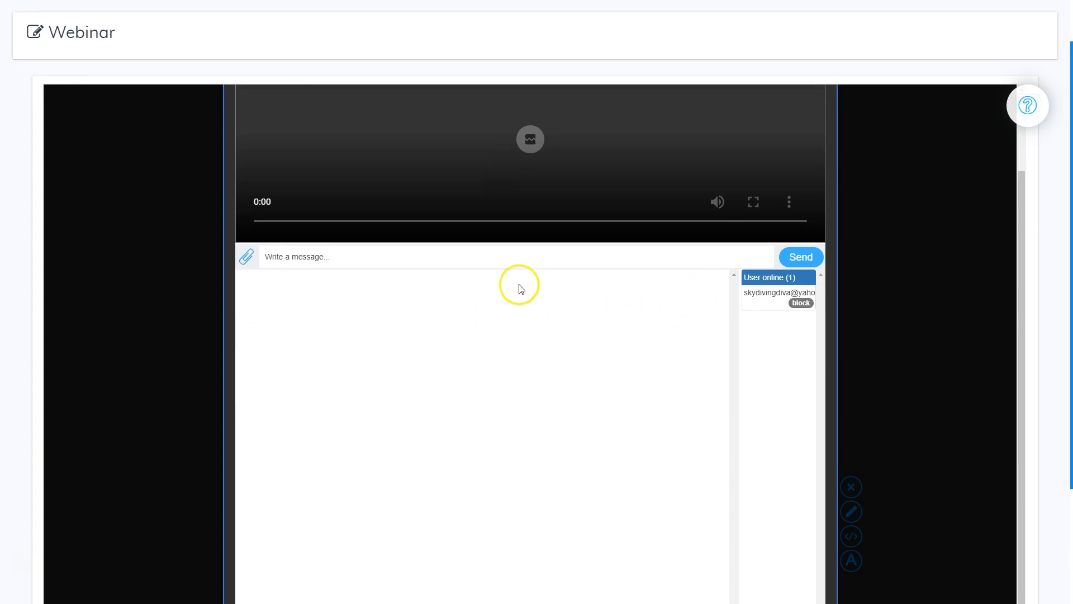
{"action": "scroll", "coordinate": [352, 384], "scroll_direction": "down", "scroll_amount": 3}
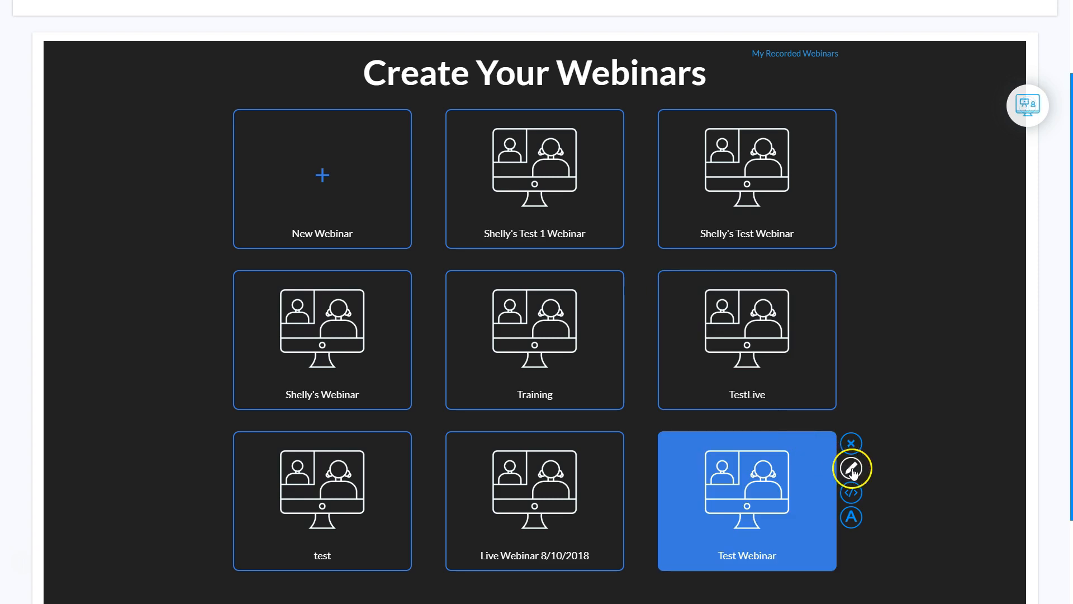
Step: View Test Webinar's ID and secret, then close that dialog
{"action": "left_click", "coordinate": [852, 492]}
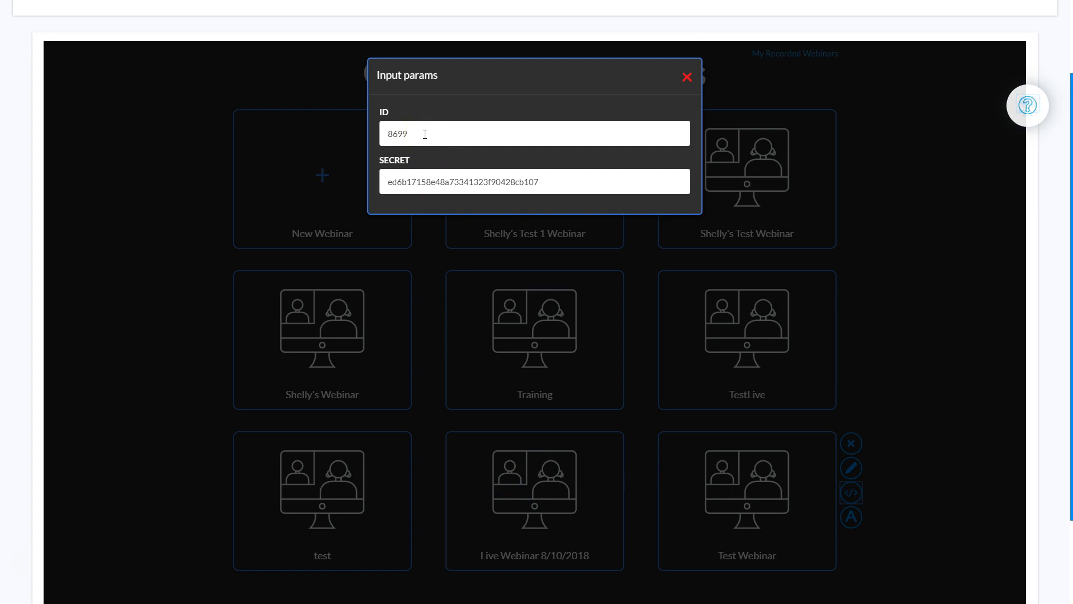
{"action": "left_click", "coordinate": [213, 420]}
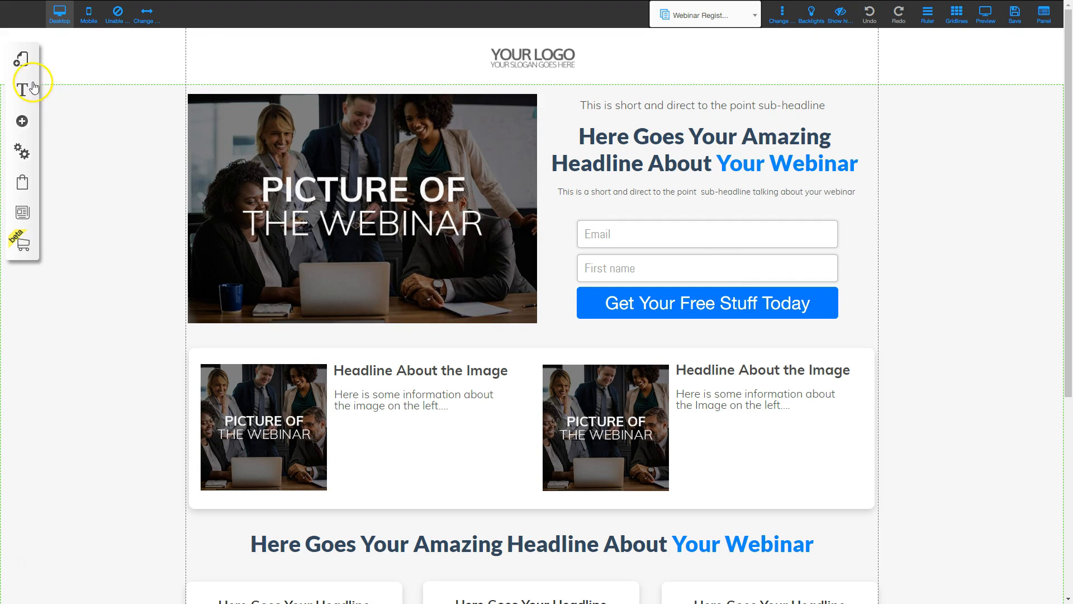
Step: Open the Webinar Broadcast page from the Webinar Funnel layout in My Layouts
{"action": "left_click", "coordinate": [21, 58]}
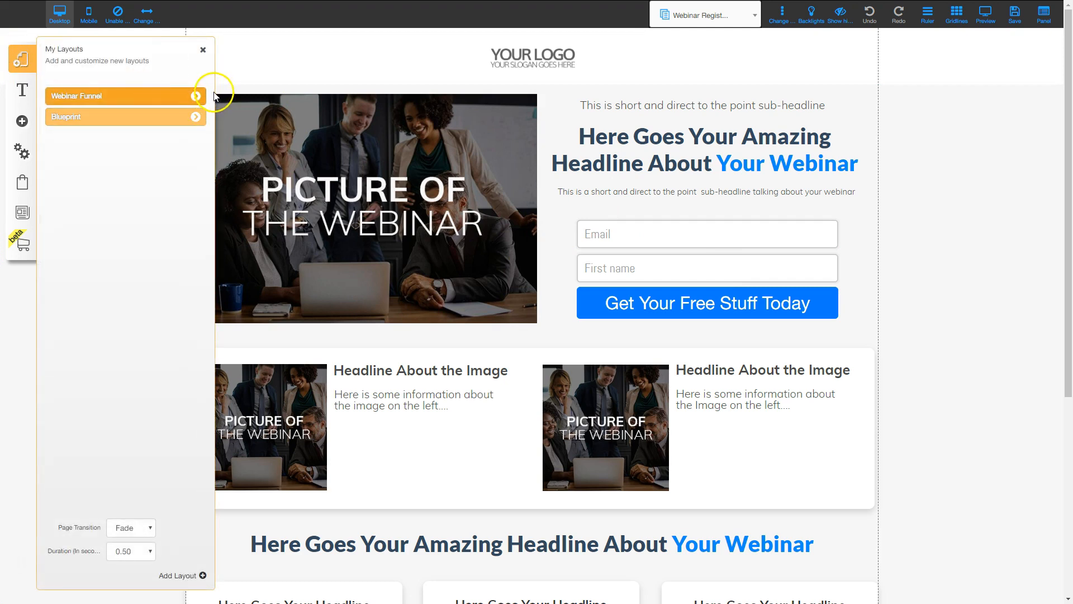
{"action": "left_click", "coordinate": [196, 95]}
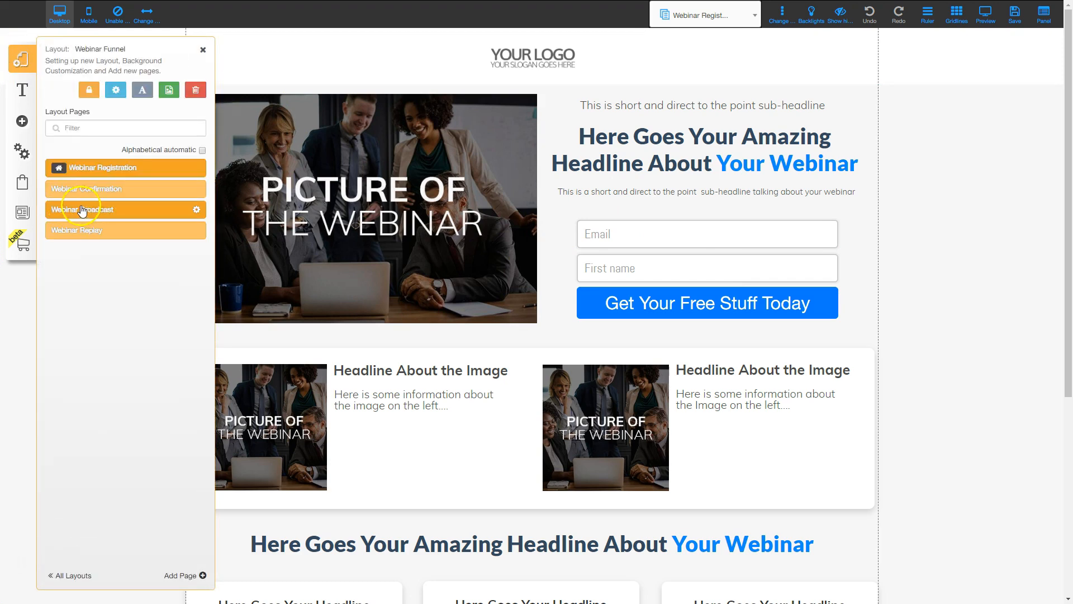
{"action": "left_click", "coordinate": [106, 210]}
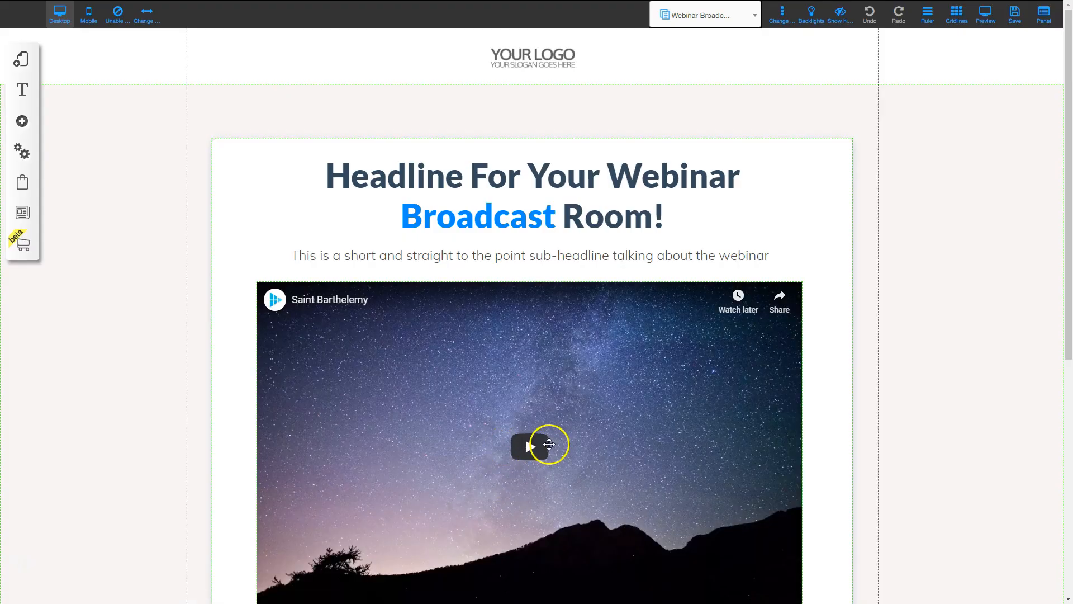
Step: Delete the embedded YouTube video below the broadcast page's sub-headline
{"action": "scroll", "coordinate": [593, 363], "scroll_direction": "down", "scroll_amount": 2}
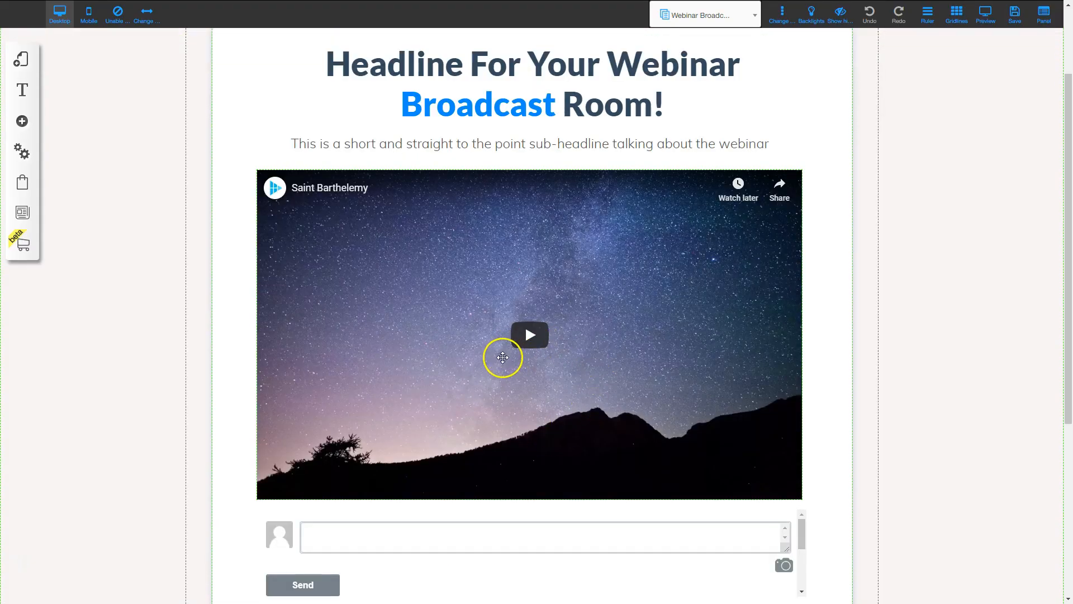
{"action": "scroll", "coordinate": [502, 364], "scroll_direction": "up", "scroll_amount": 1}
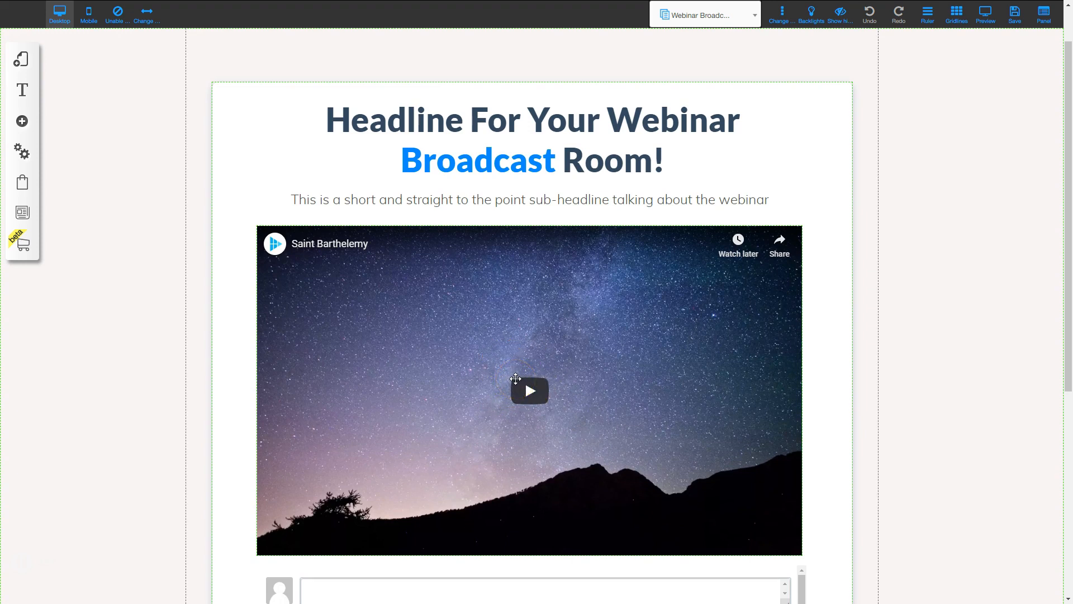
{"action": "left_click", "coordinate": [516, 379]}
{"action": "key", "text": "Delete"}
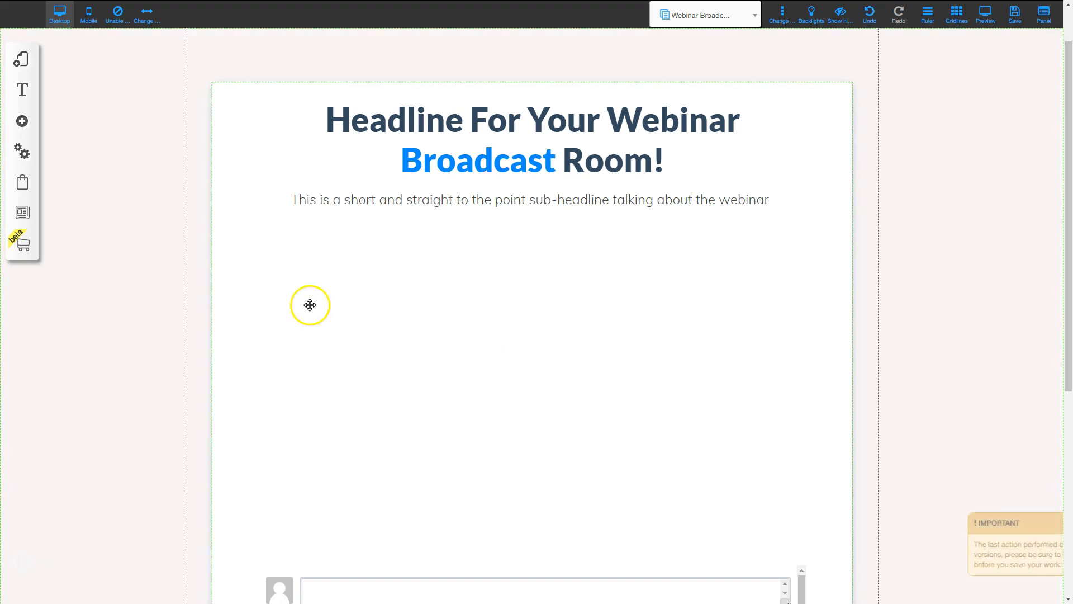
Step: Insert a Webinar app element from Apps and drag it under the sub-headline
{"action": "left_click", "coordinate": [22, 121]}
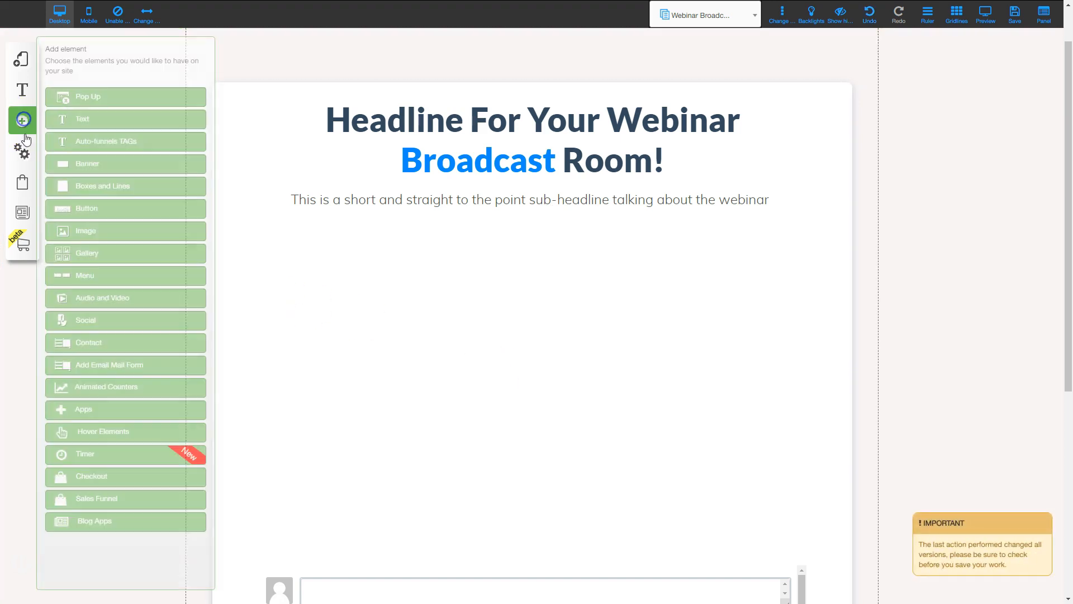
{"action": "left_click", "coordinate": [92, 406]}
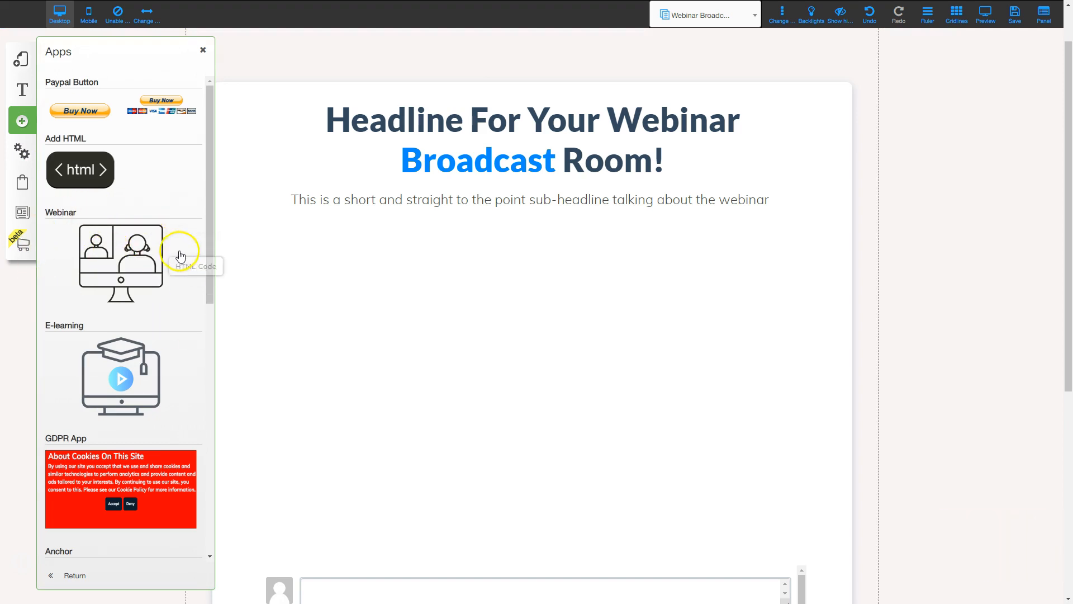
{"action": "left_click", "coordinate": [119, 261]}
{"action": "left_click_drag", "start_coordinate": [559, 169], "coordinate": [541, 304]}
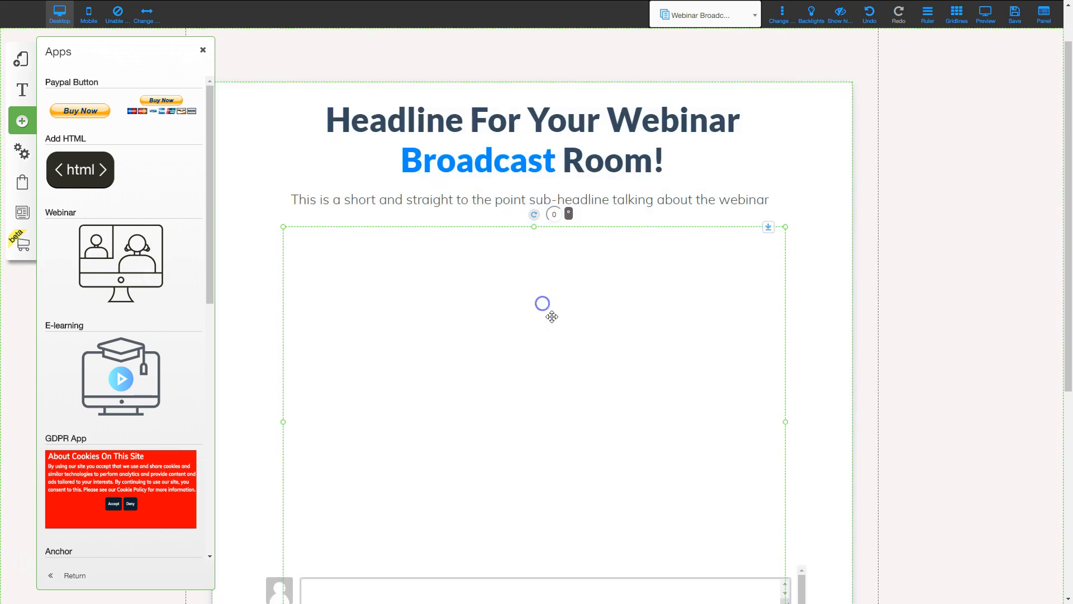
{"action": "scroll", "coordinate": [582, 407], "scroll_direction": "down", "scroll_amount": 4}
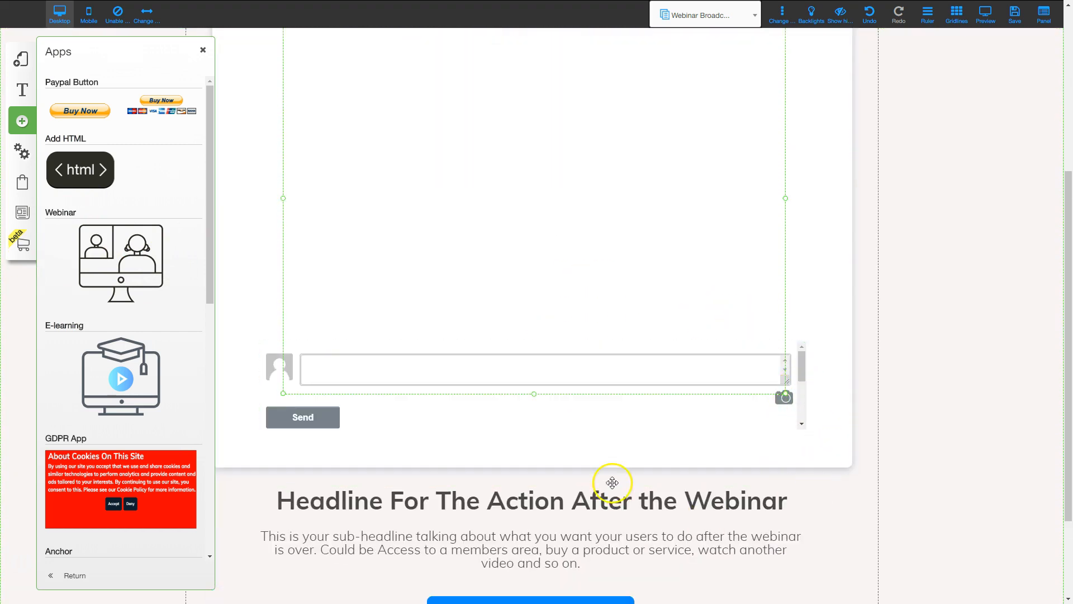
Step: Push the following headline down, stretch the broadcast section taller, and move the comment box below the webinar element
{"action": "left_click", "coordinate": [604, 501]}
{"action": "left_click_drag", "start_coordinate": [806, 488], "coordinate": [777, 537]}
{"action": "left_click", "coordinate": [572, 438]}
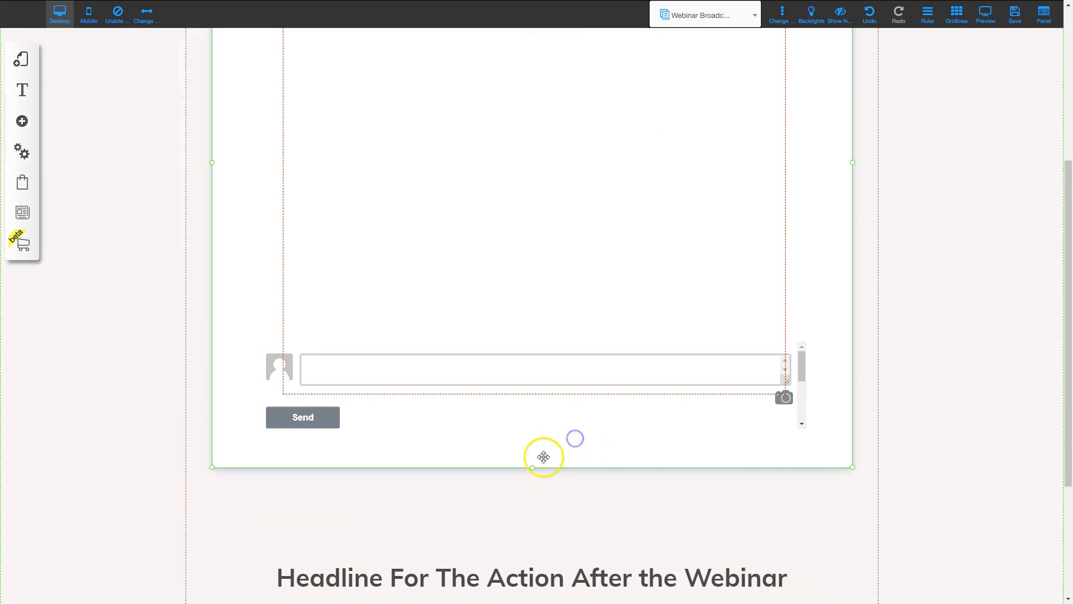
{"action": "left_click_drag", "start_coordinate": [532, 467], "coordinate": [530, 541]}
{"action": "left_click", "coordinate": [335, 391]}
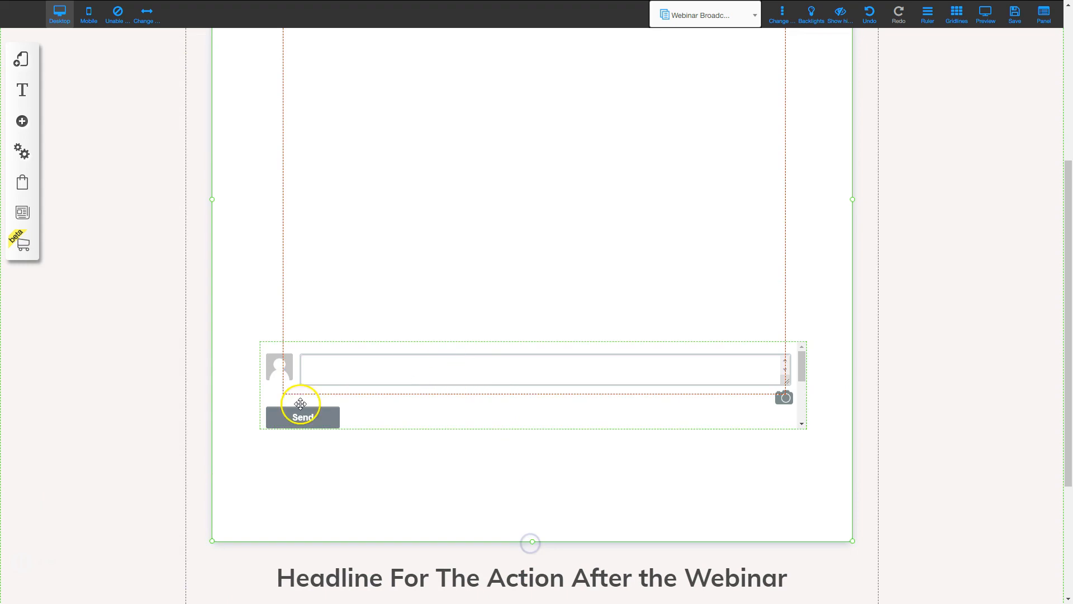
{"action": "left_click_drag", "start_coordinate": [489, 419], "coordinate": [491, 491]}
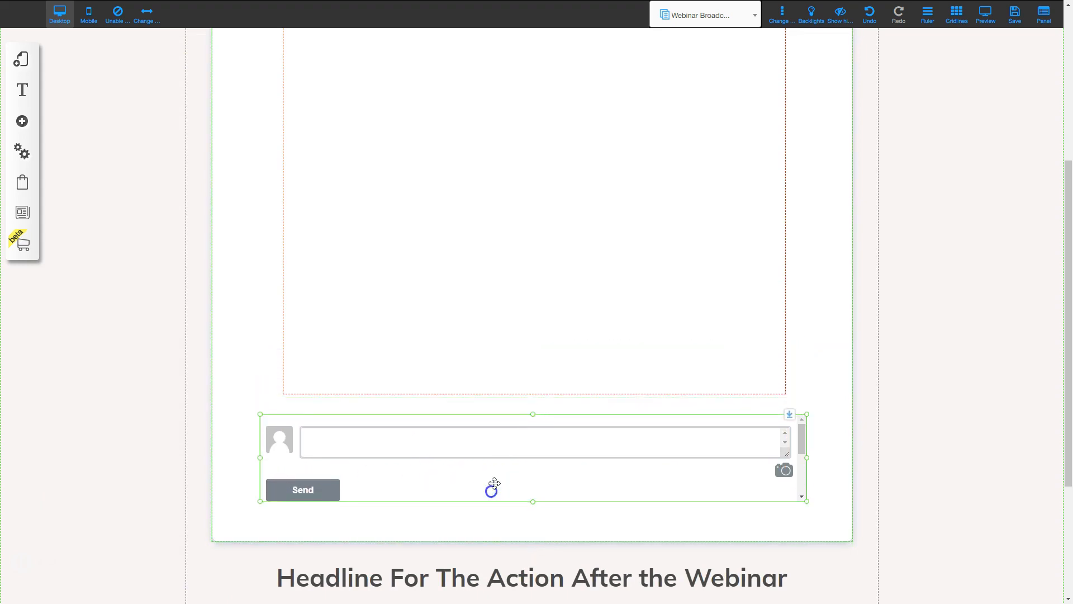
Step: Bring up the webinar element's id and secret configuration dialog
{"action": "scroll", "coordinate": [503, 448], "scroll_direction": "up", "scroll_amount": 3}
{"action": "left_click", "coordinate": [486, 330]}
{"action": "left_click", "coordinate": [493, 217]}
Step: Enter webinar ID 8699, paste the webinar secret, and confirm the configuration
{"action": "left_click", "coordinate": [477, 289]}
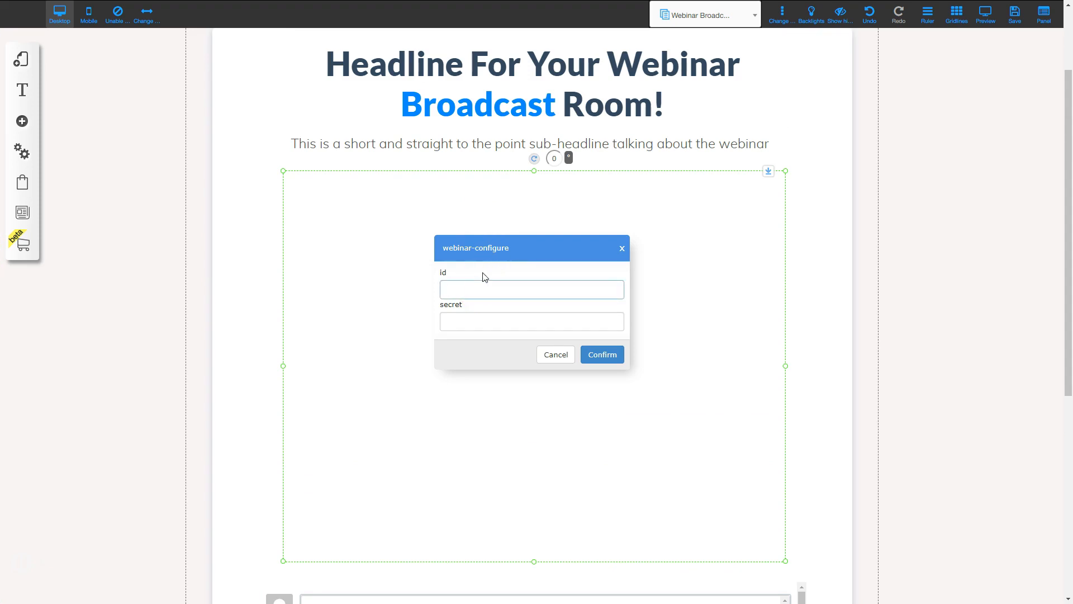
{"action": "type", "text": "8699"}
{"action": "left_click", "coordinate": [482, 321]}
{"action": "key", "text": "ctrl+v"}
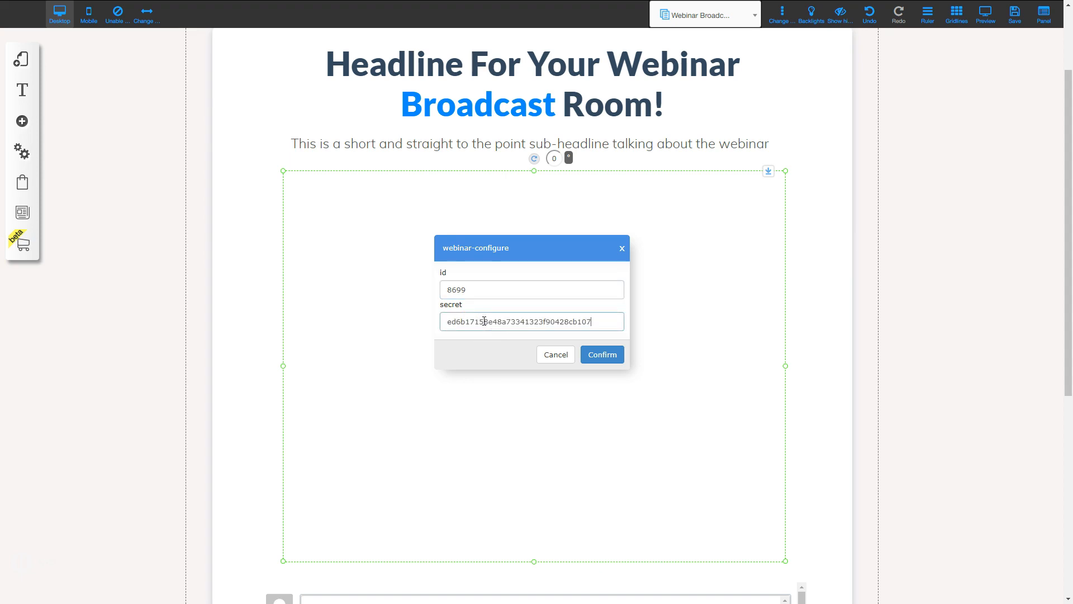
{"action": "left_click", "coordinate": [603, 355]}
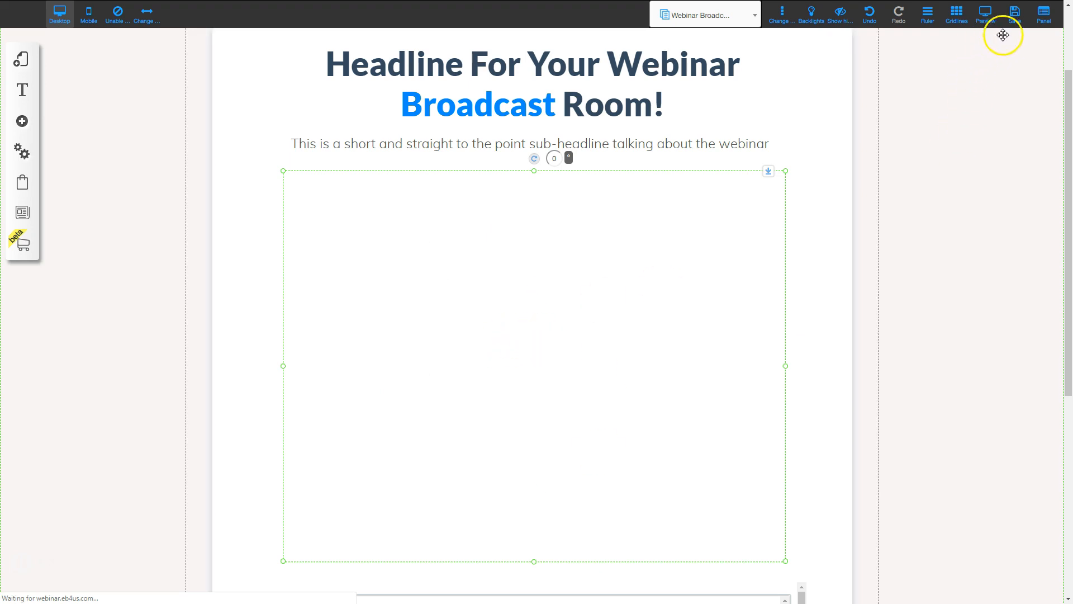
Step: Save the Webinar Broadcast page with site name 'web', dismiss the saved alert, and preview it
{"action": "left_click", "coordinate": [1016, 22]}
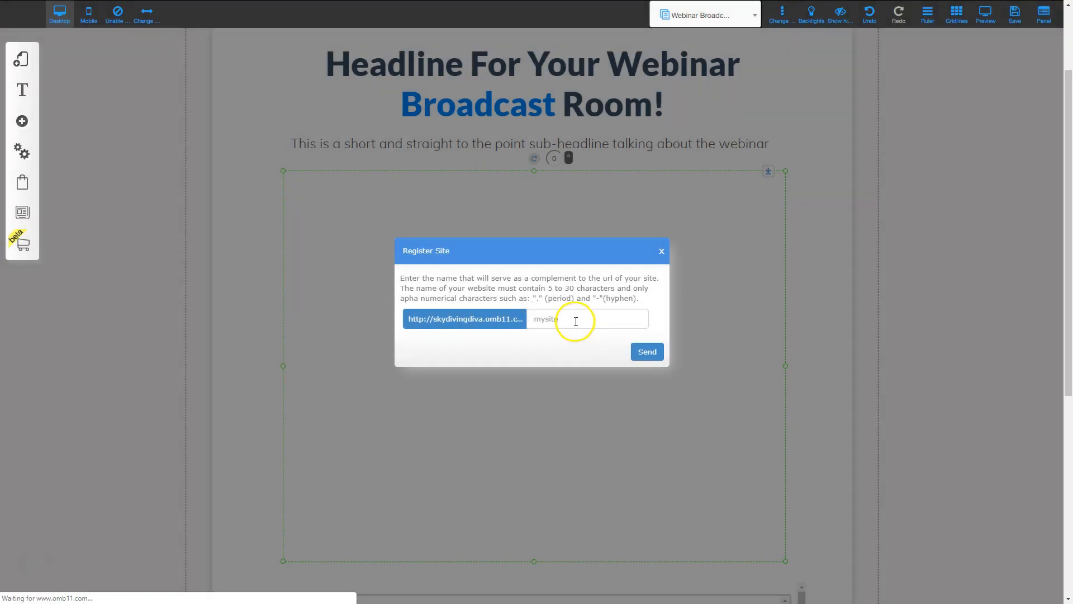
{"action": "left_click", "coordinate": [576, 319]}
{"action": "type", "text": "web"}
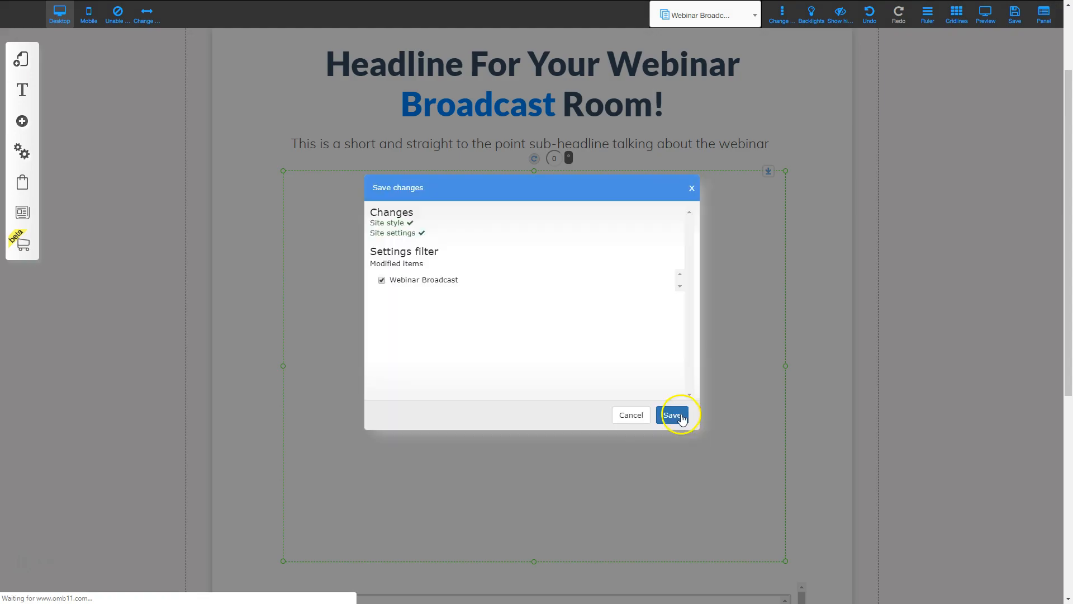
{"action": "left_click", "coordinate": [683, 415]}
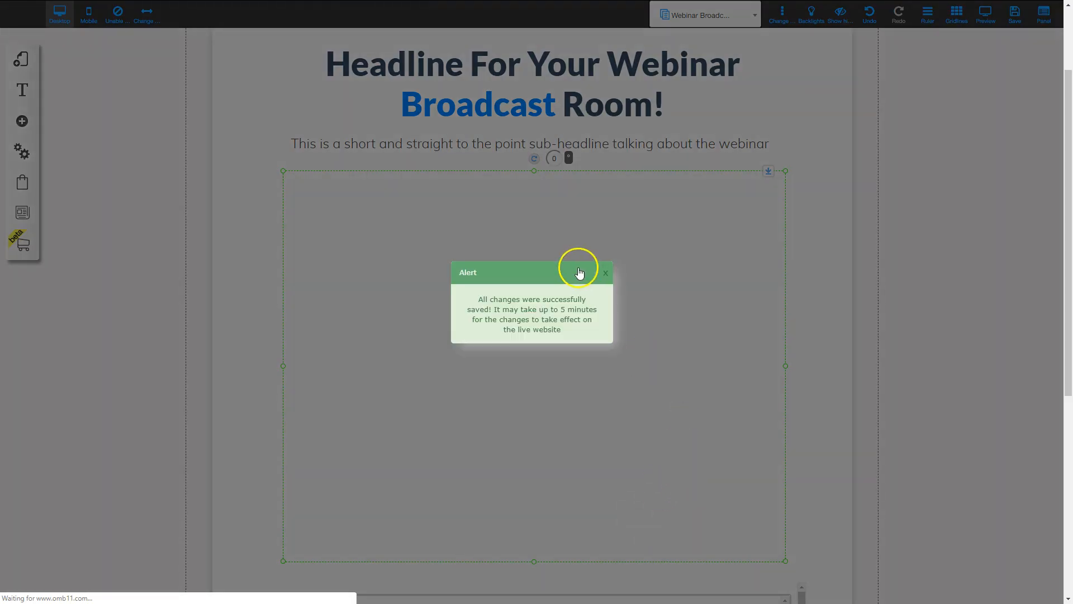
{"action": "left_click", "coordinate": [613, 273]}
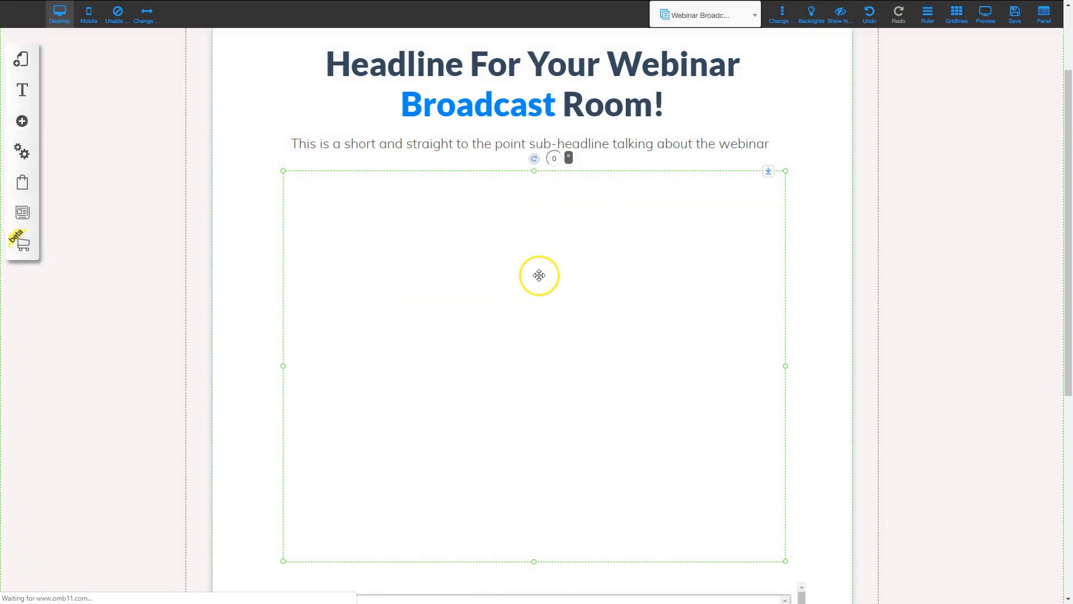
{"action": "left_click", "coordinate": [982, 20]}
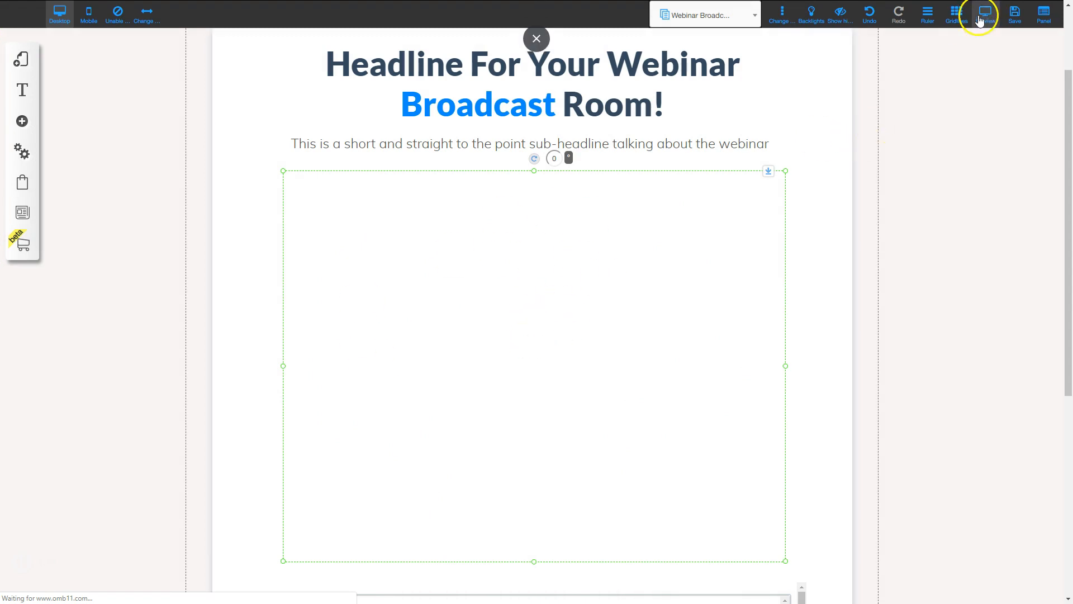